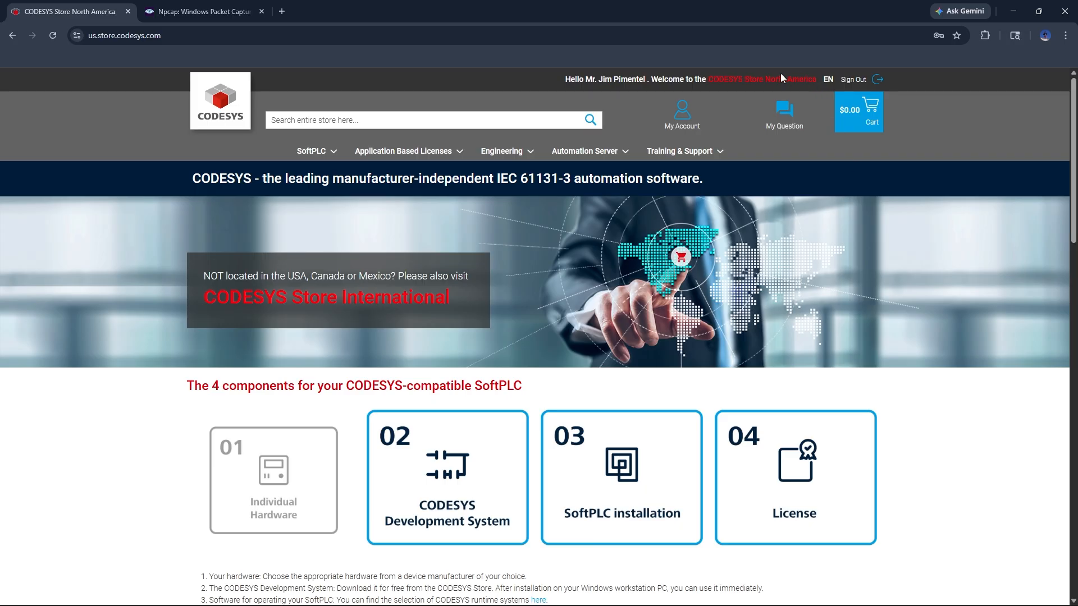
Step: Scroll to the CODESYS Development System V3 download buttons, then switch to the open Npcap tab
scroll(888, 399, "down", 10)
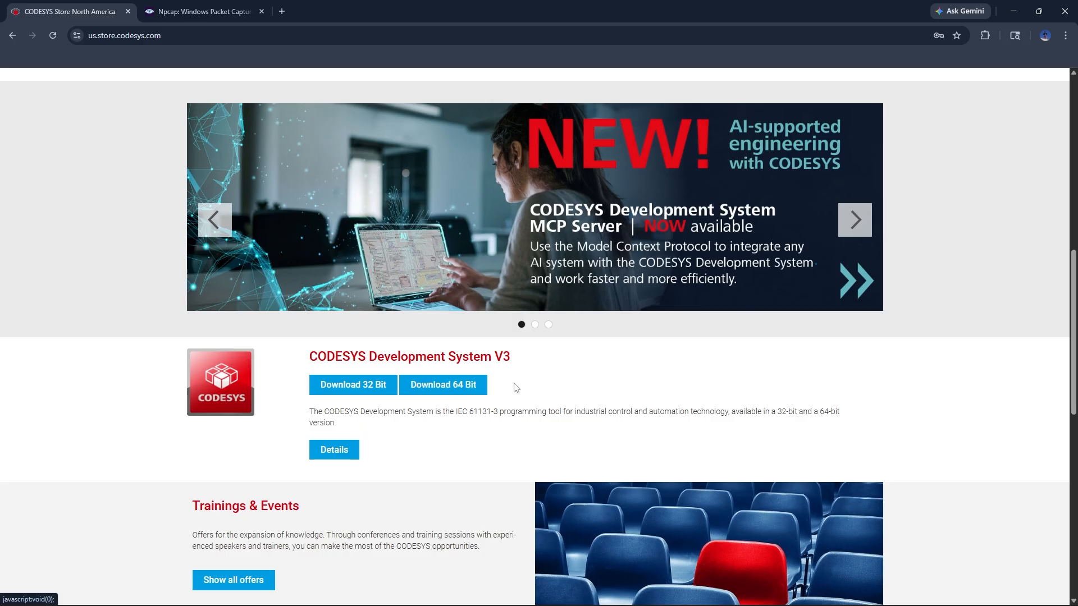
key("ctrl+Tab")
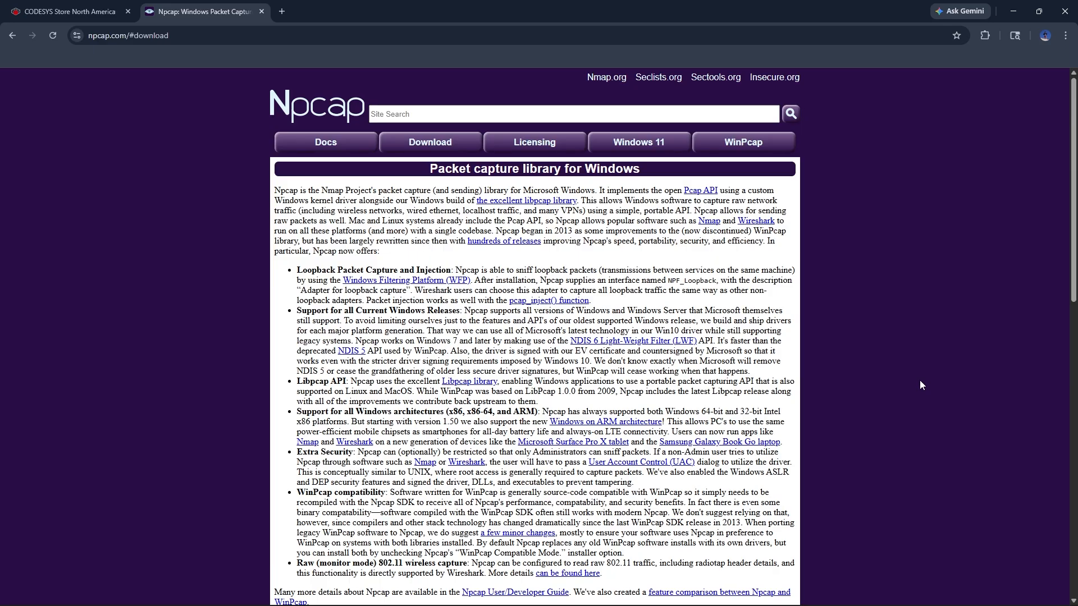
left_click(422, 147)
Step: Minimize Chrome and launch CODESYS V3.5 SP21 Patch 5 from its desktop shortcut
left_click(1013, 13)
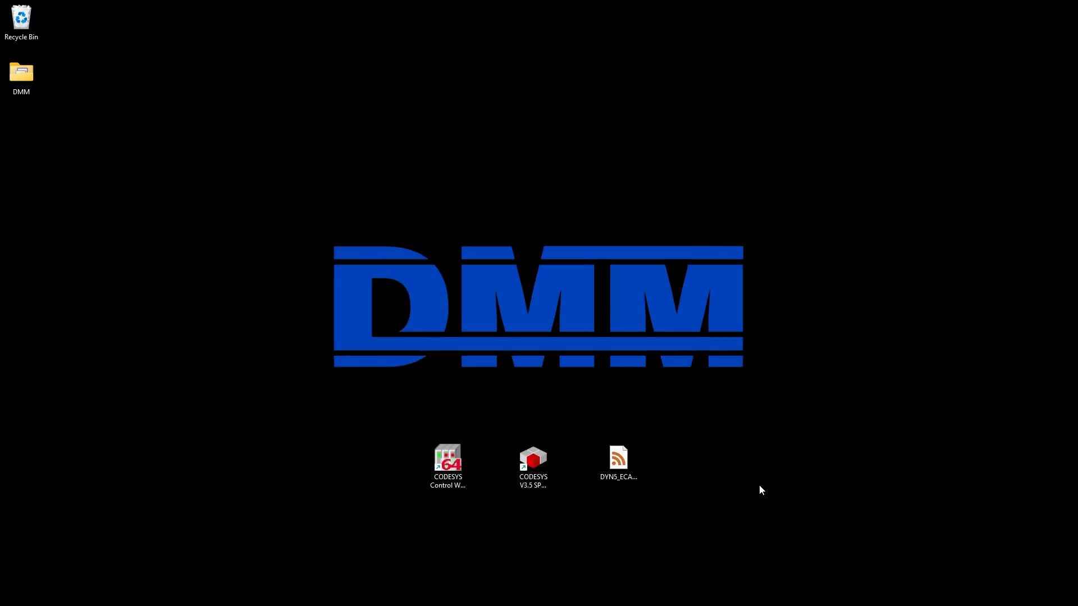
double_click(536, 490)
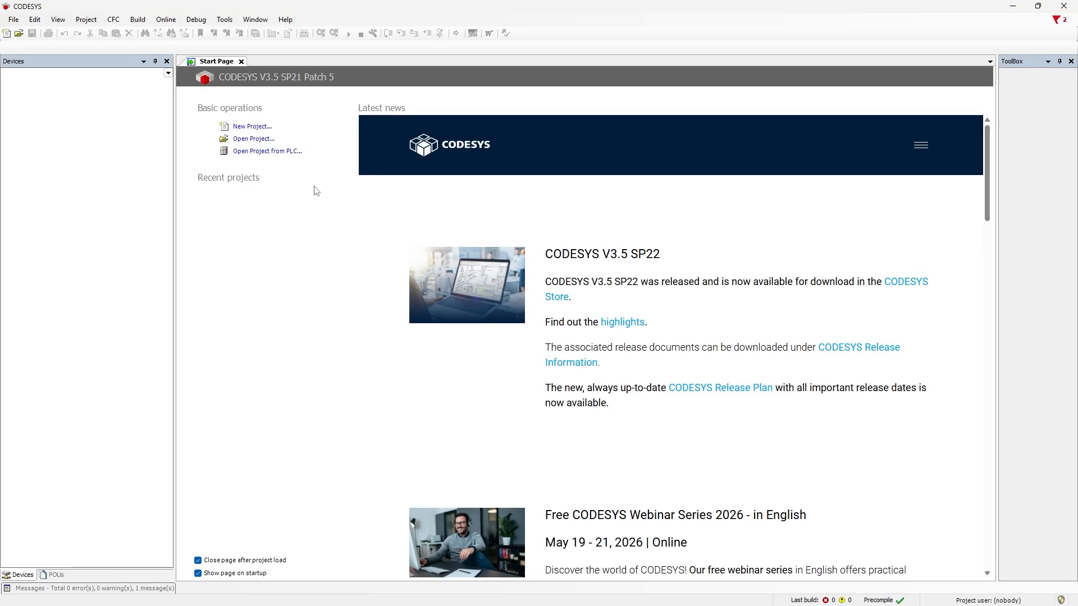
Step: Start a new project from the Standard template and name it DMM-Demo
left_click(263, 131)
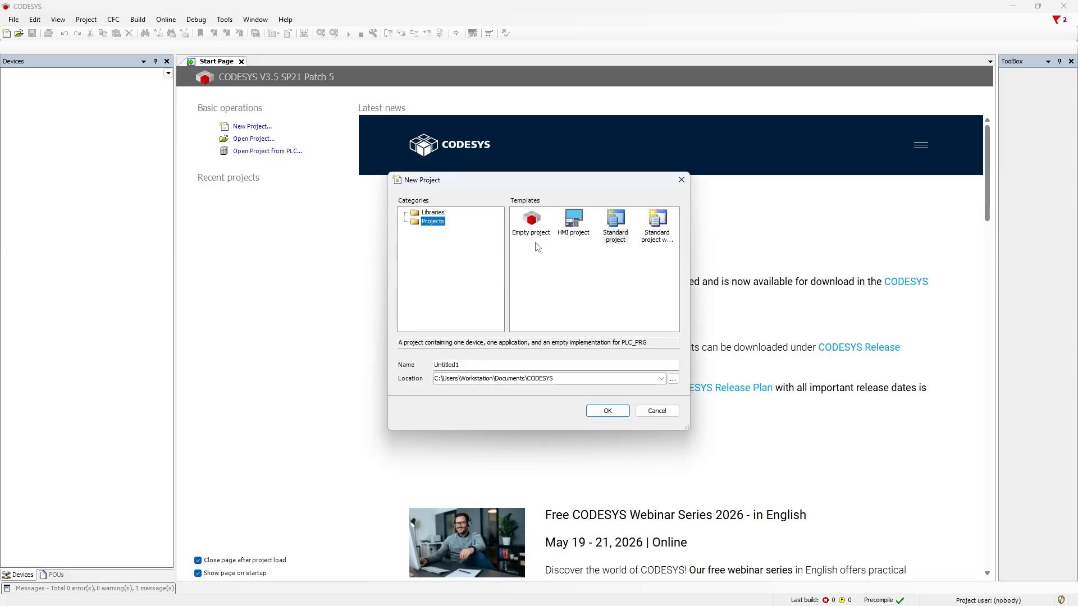
left_click(617, 226)
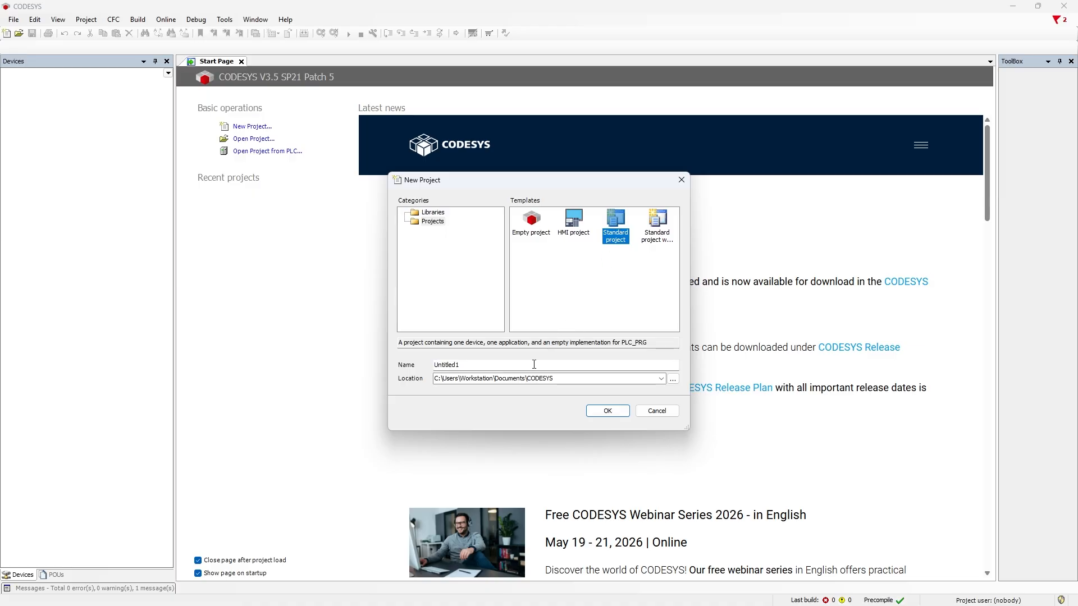
left_click_drag(534, 364, 436, 365)
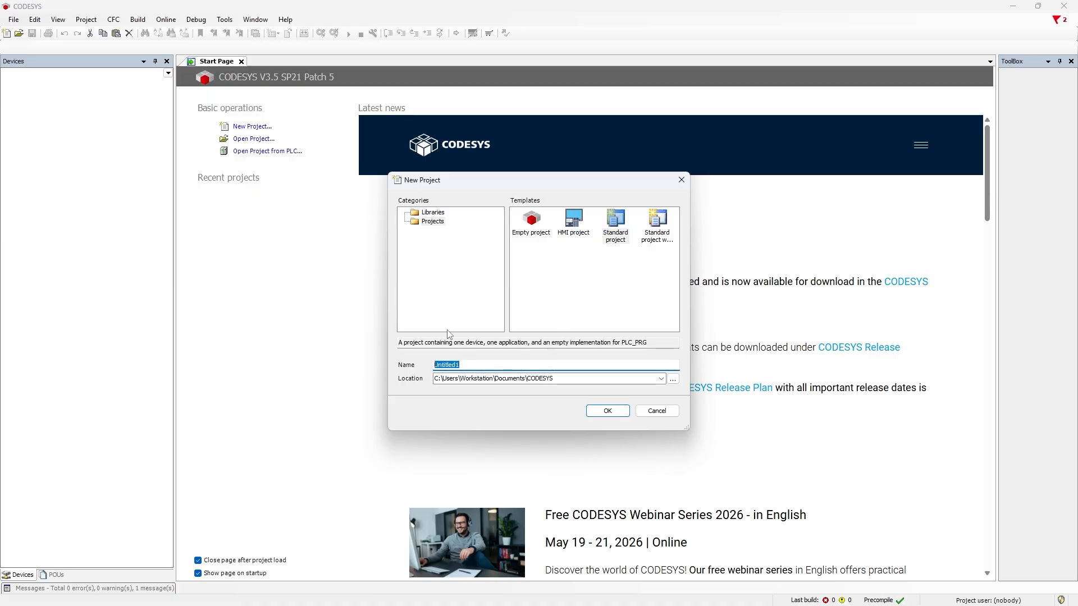
type("DMM")
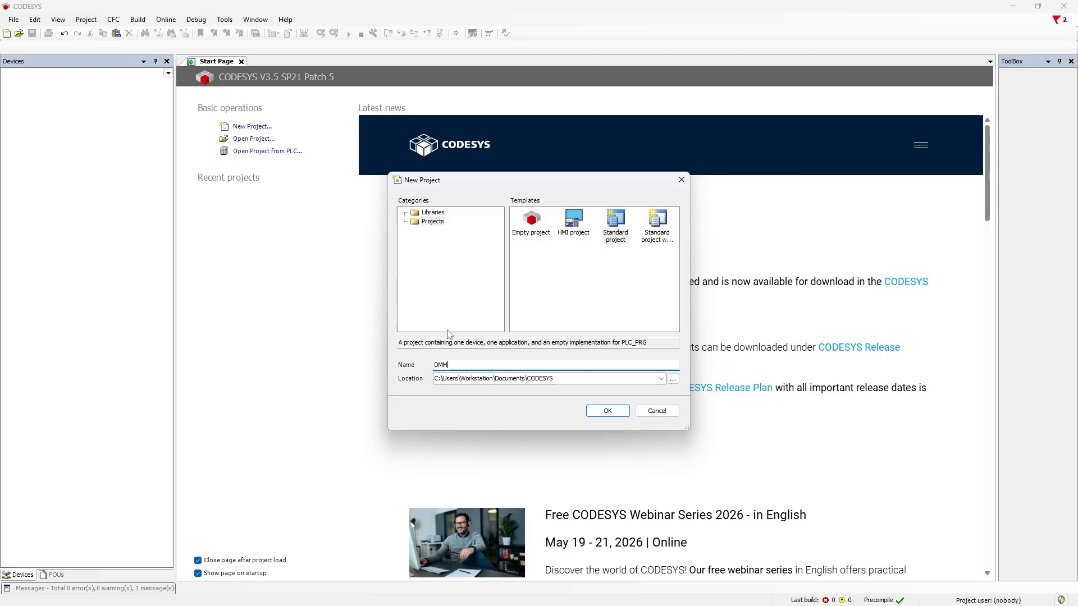
type("-D")
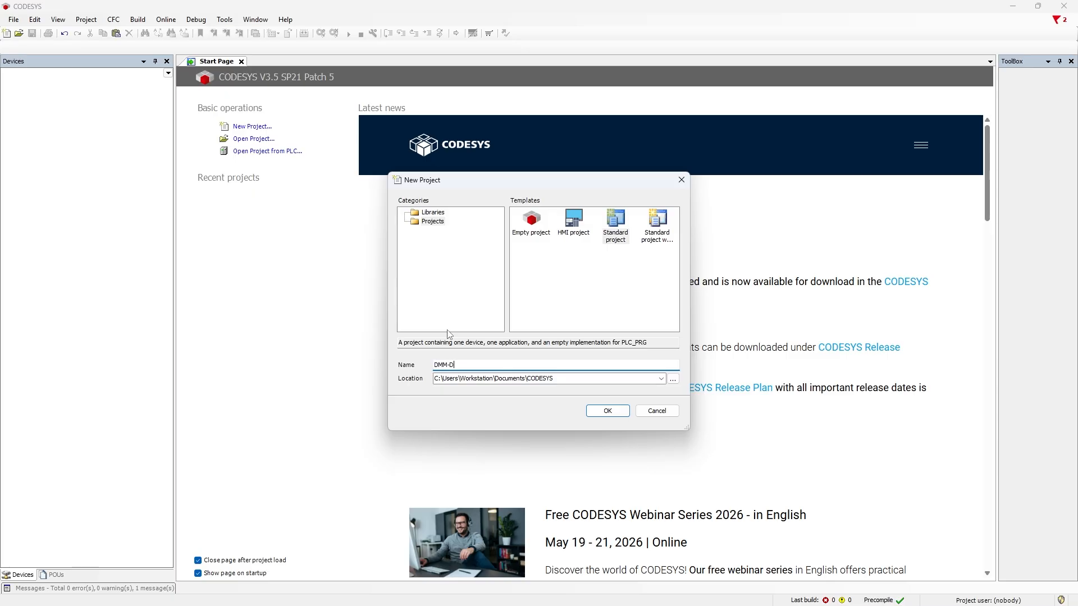
type("emo")
Step: Create DMM-Demo on CODESYS Control Win V3 x64 with PLC_PRG in Structured Text (ST)
left_click(613, 411)
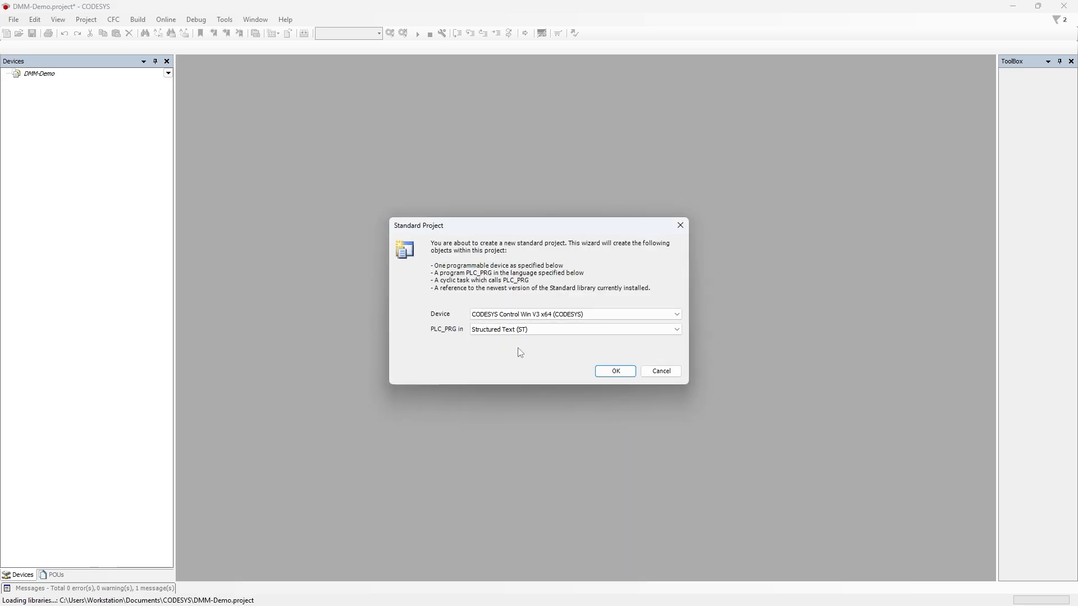
left_click(525, 314)
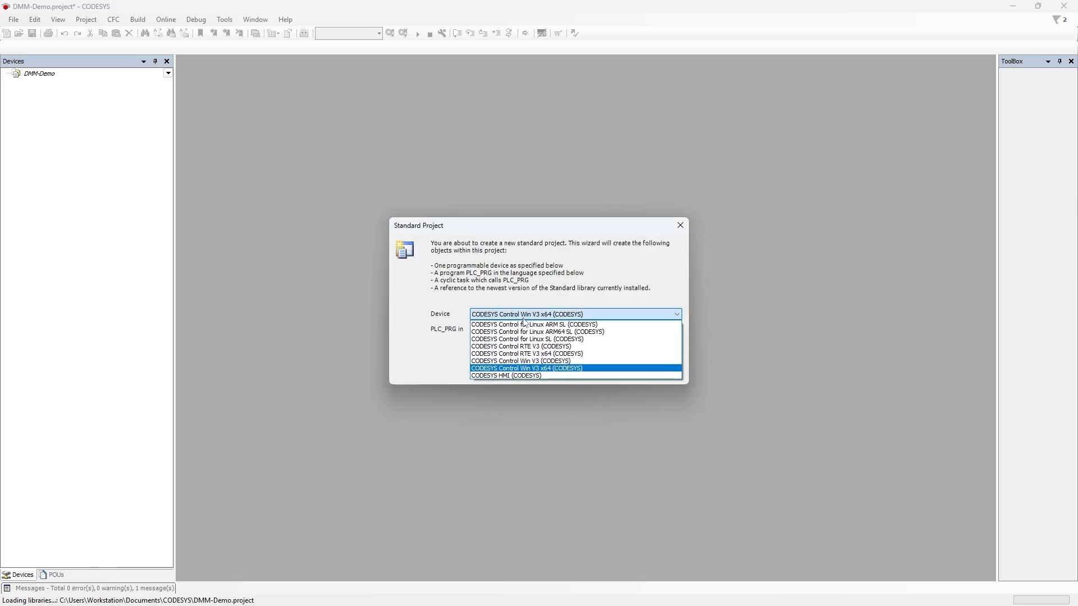
left_click(521, 369)
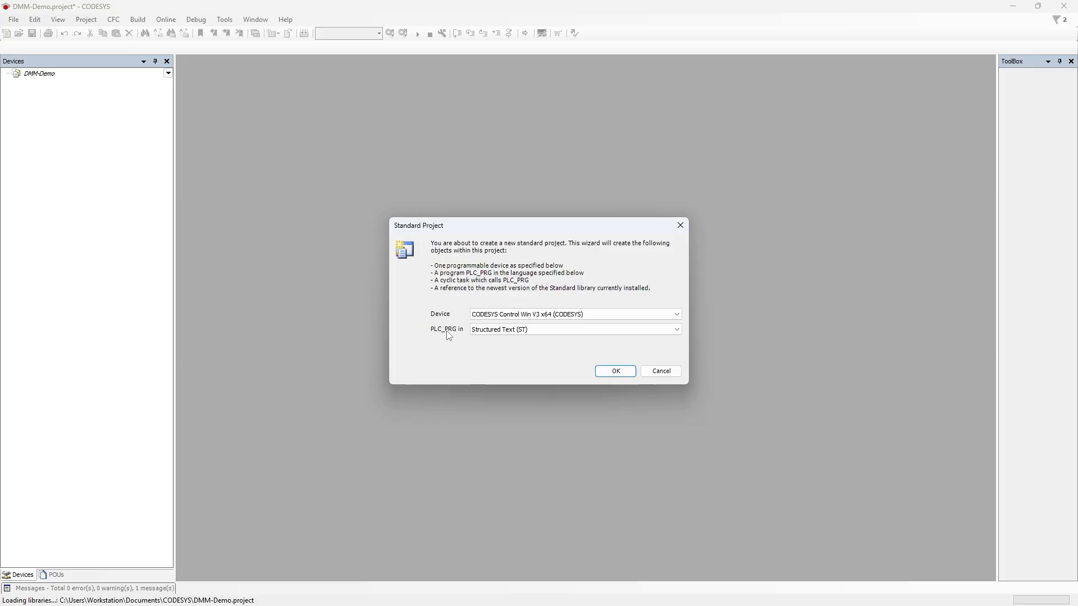
left_click(550, 337)
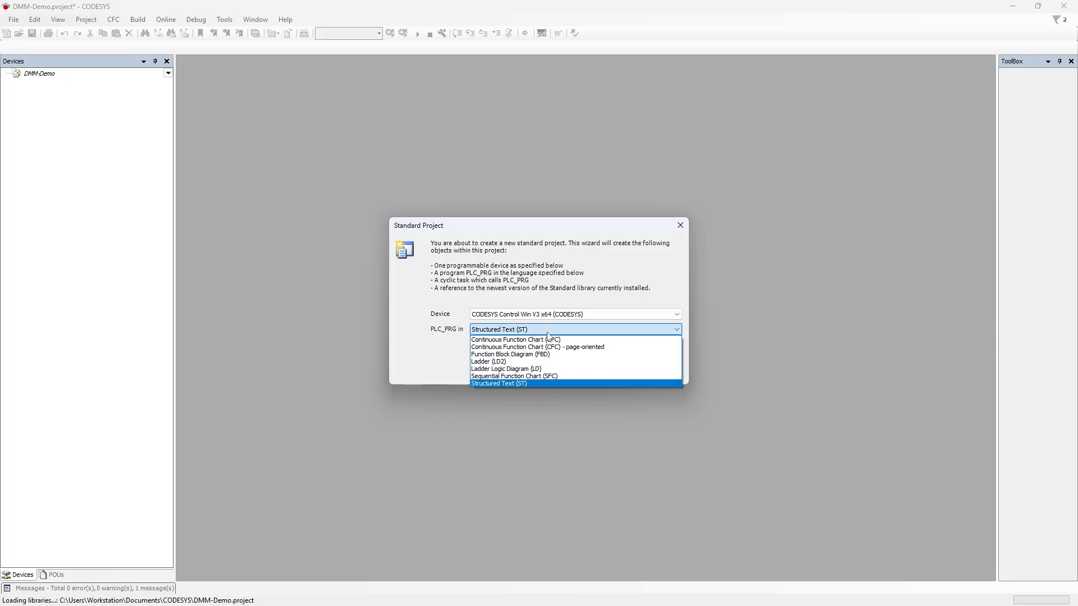
left_click(523, 384)
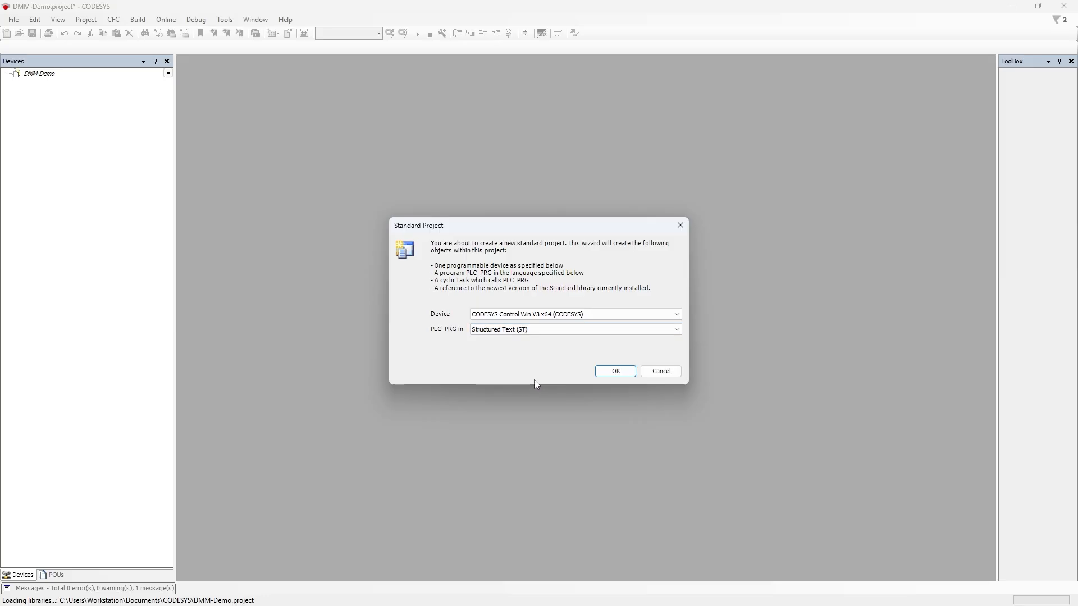
left_click(609, 375)
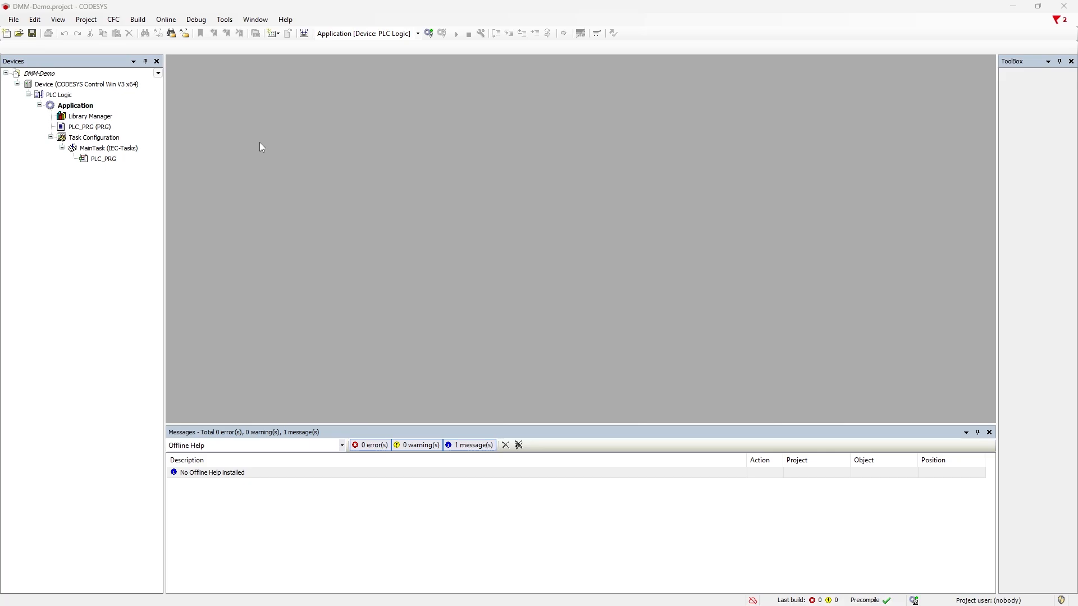
Step: Install DYN5_ECAT_271225_A.xml from the Desktop through Tools > Device Repository
left_click(231, 26)
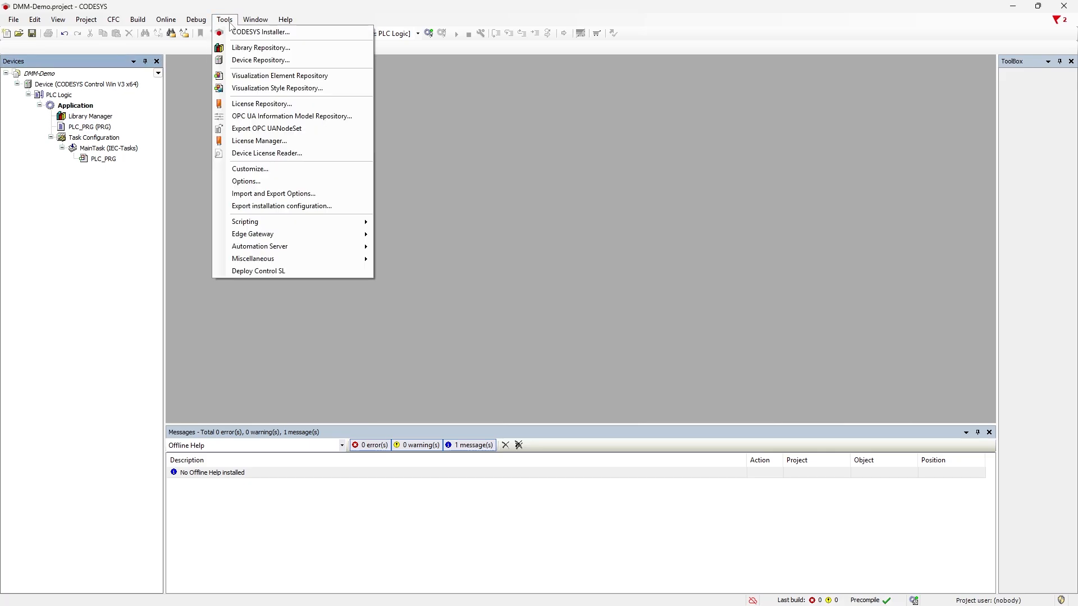
left_click(250, 60)
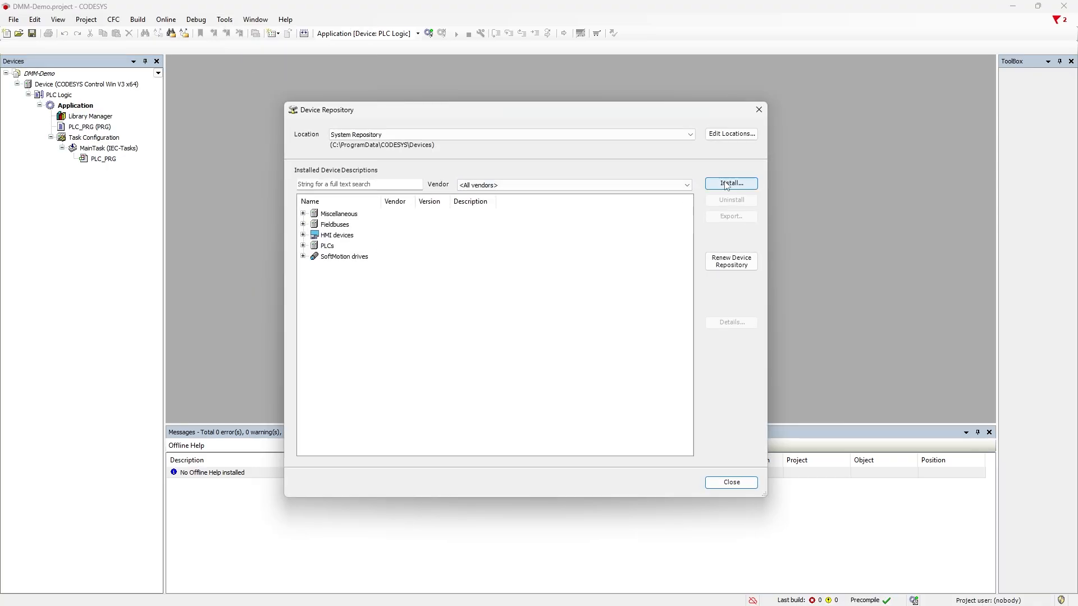
left_click(728, 184)
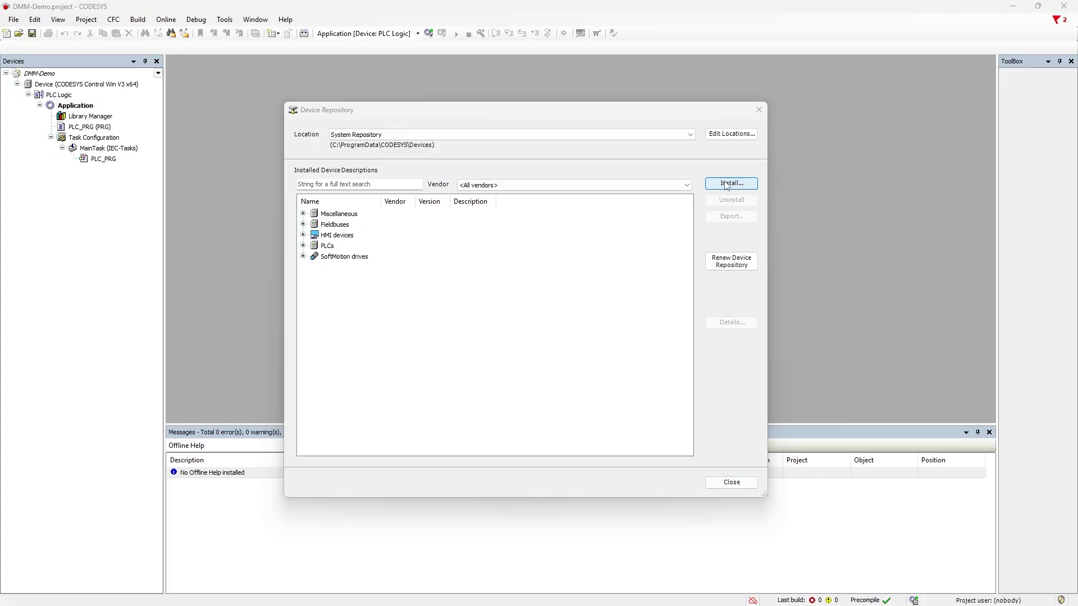
left_click(204, 147)
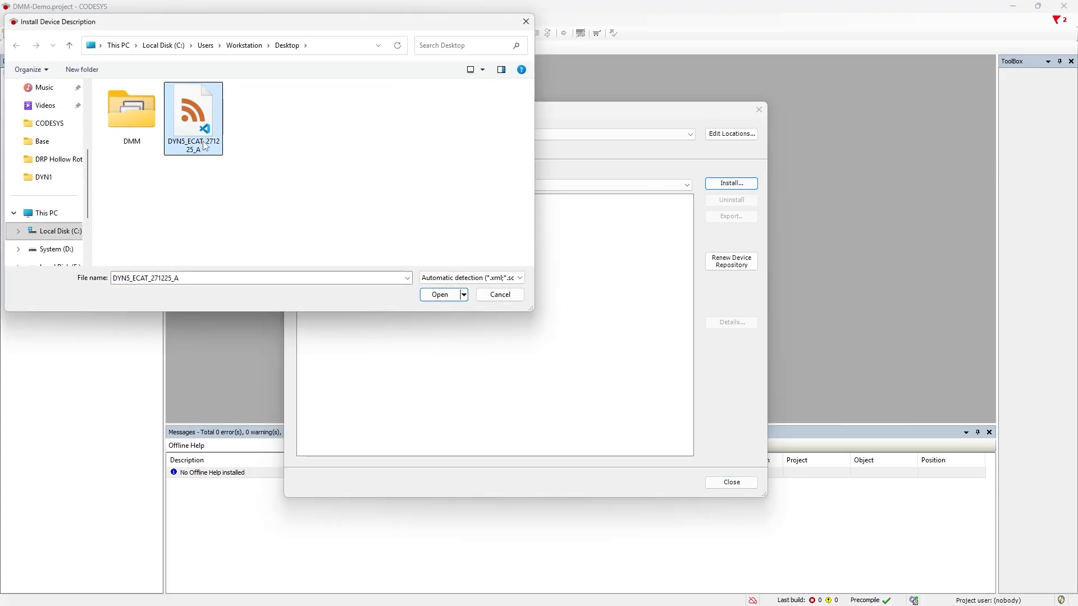
left_click(439, 294)
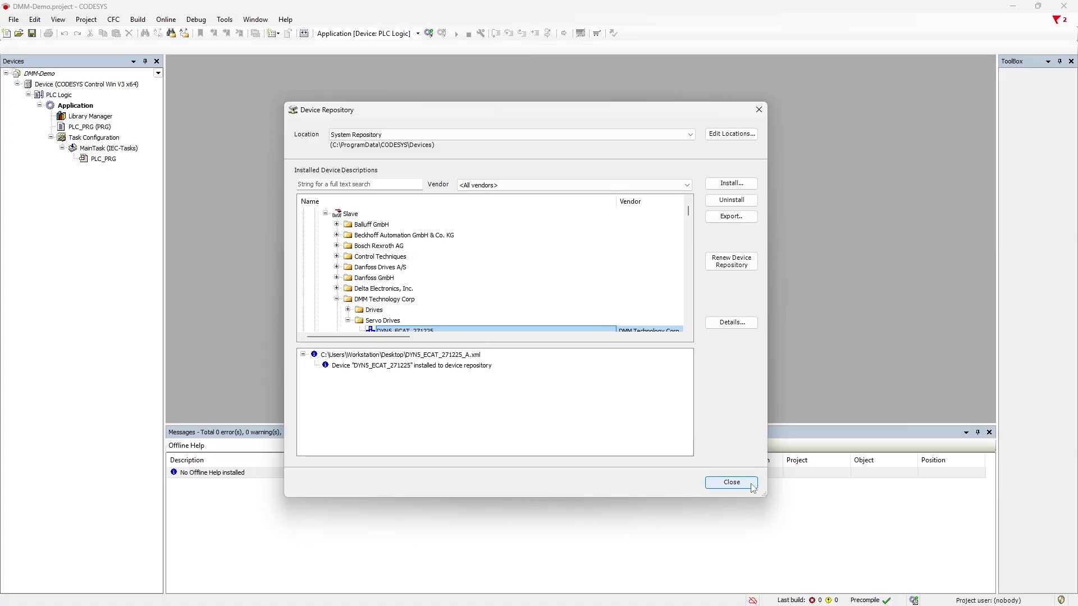
Step: Add EtherCAT Master SoftMotion from Fieldbuses > EtherCAT > Master under the Device node
left_click(732, 484)
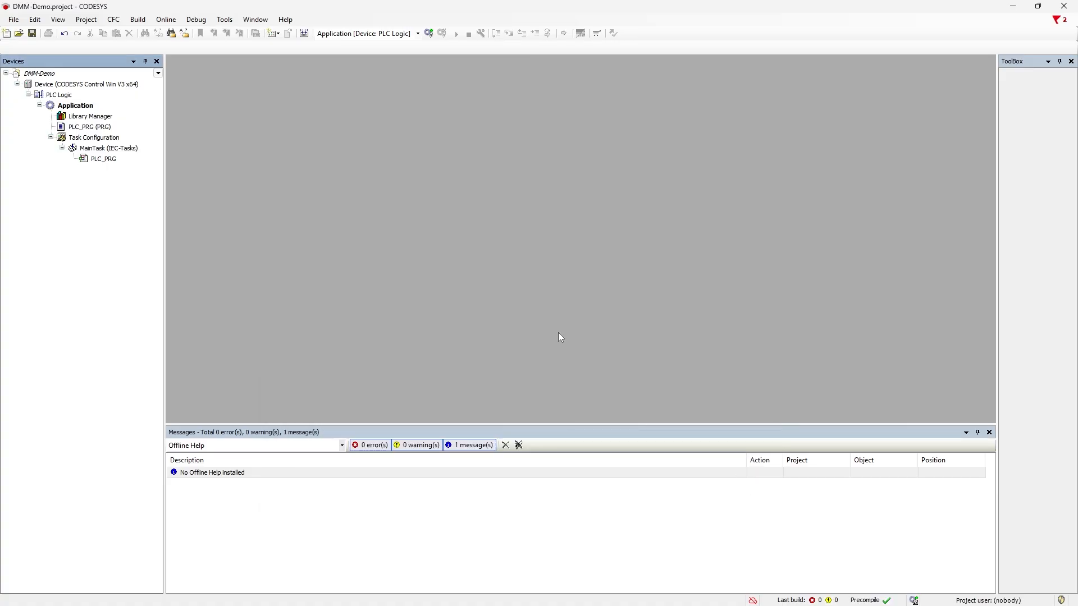
left_click(68, 85)
right_click(68, 86)
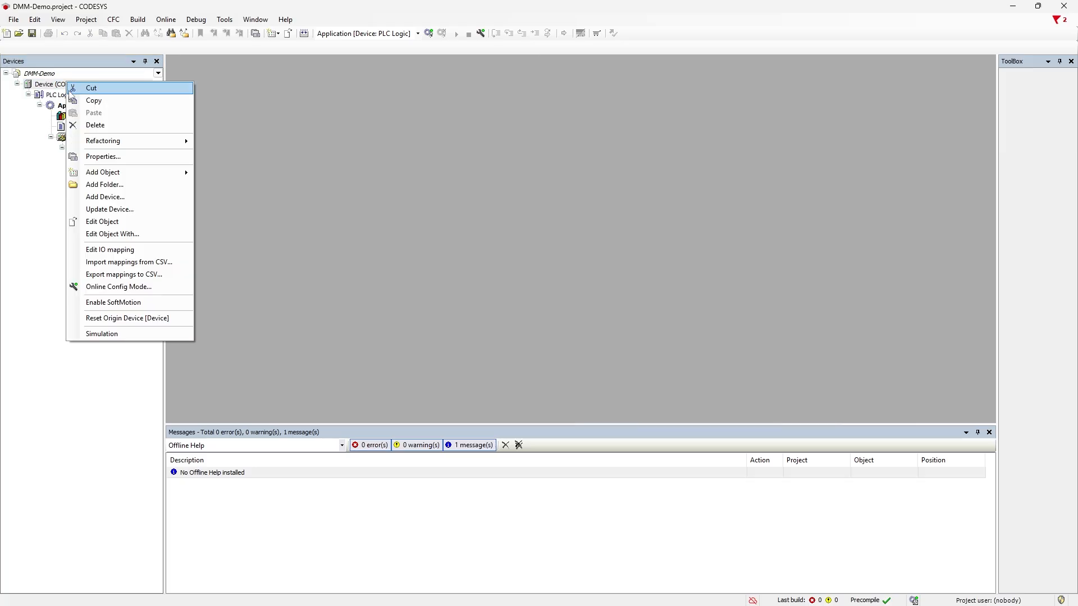
left_click(110, 198)
left_click(394, 163)
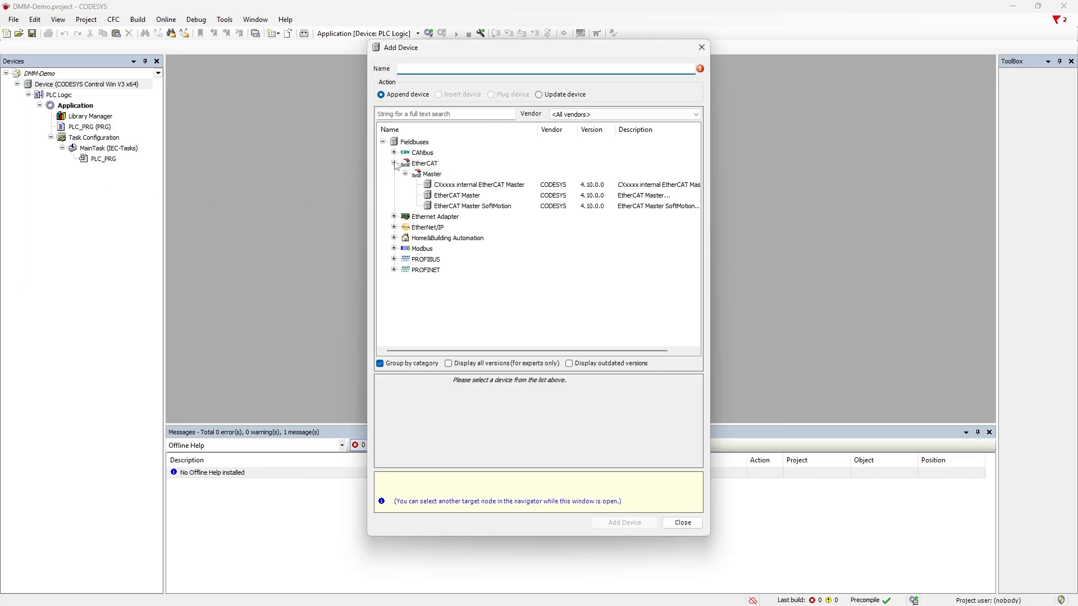
left_click(464, 207)
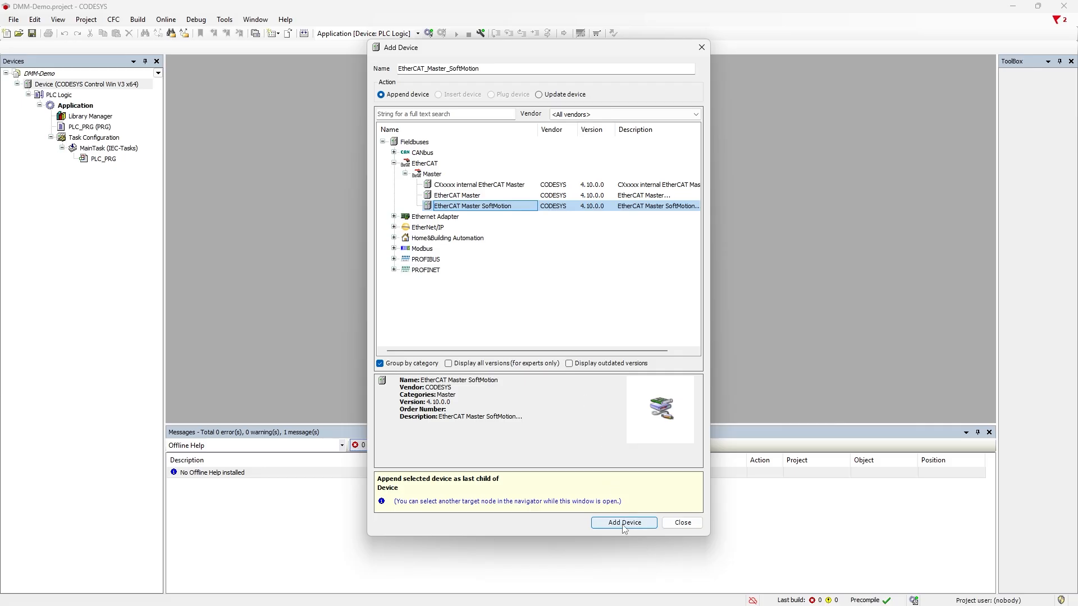
left_click(624, 525)
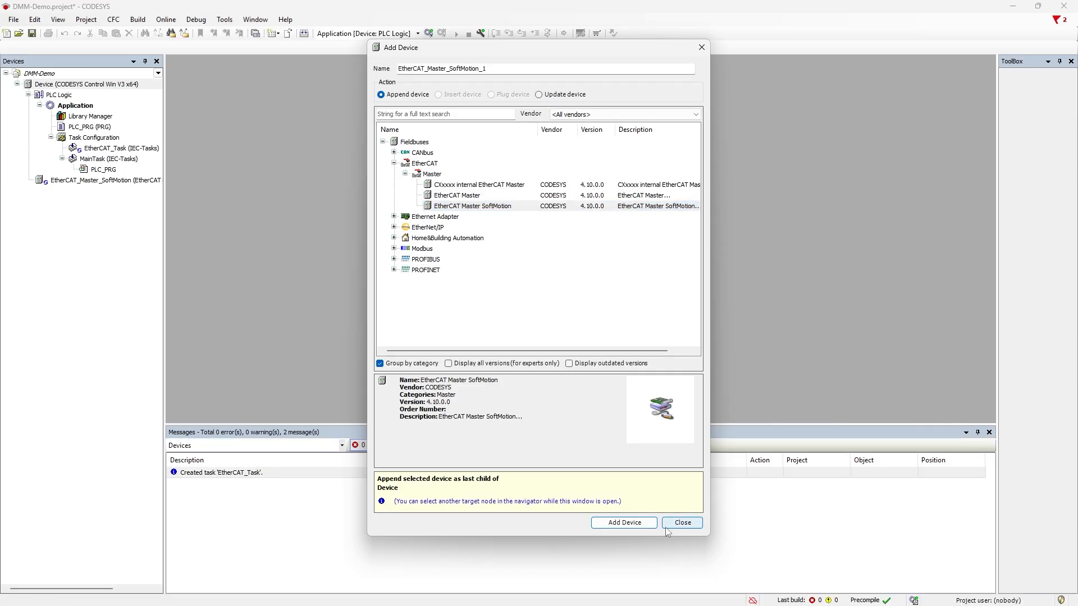
left_click(677, 525)
Step: Add the DMM Technology Corp DYN5_ECAT_271225 servo drive beneath EtherCAT_Master_SoftMotion
right_click(85, 181)
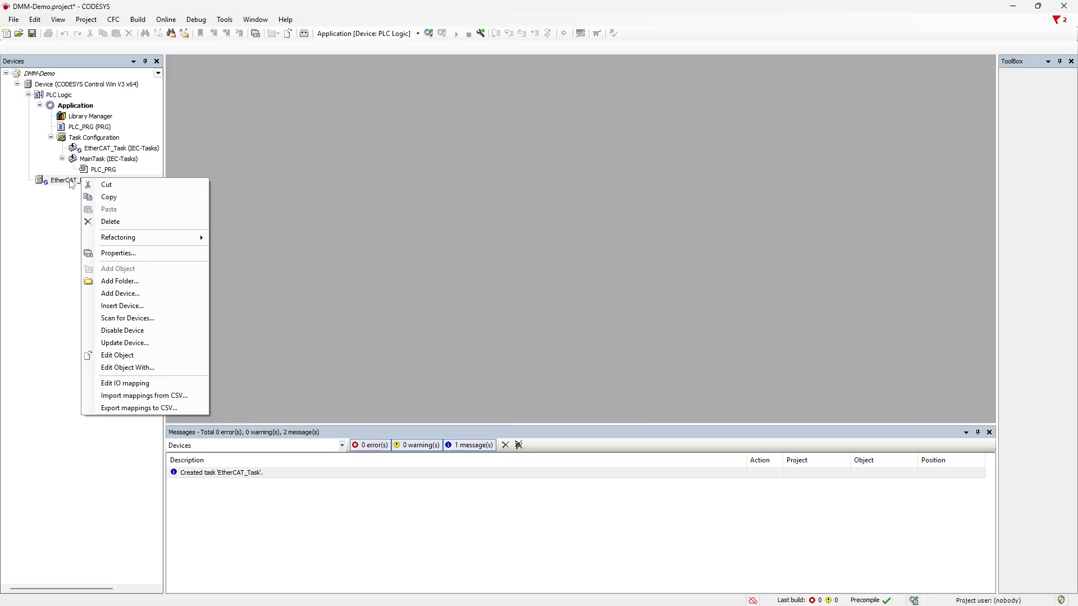
left_click(133, 297)
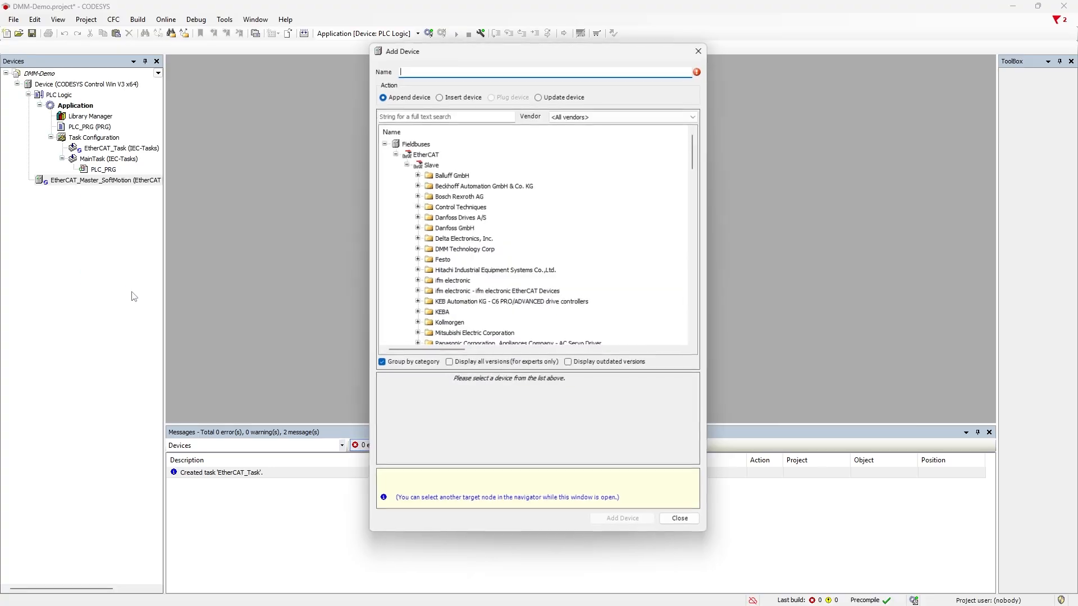
left_click(417, 249)
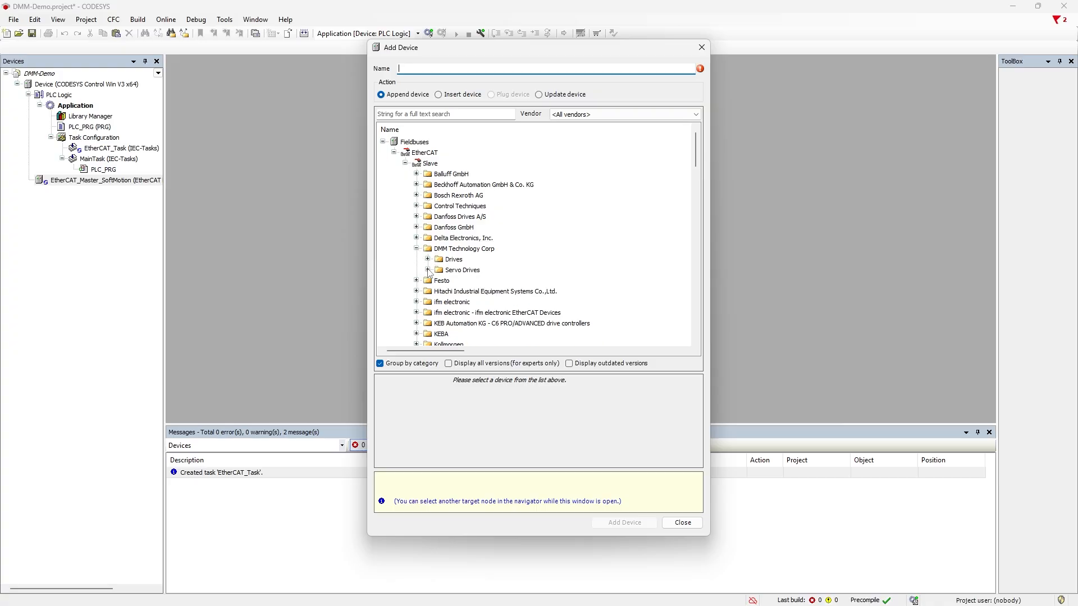
left_click(428, 270)
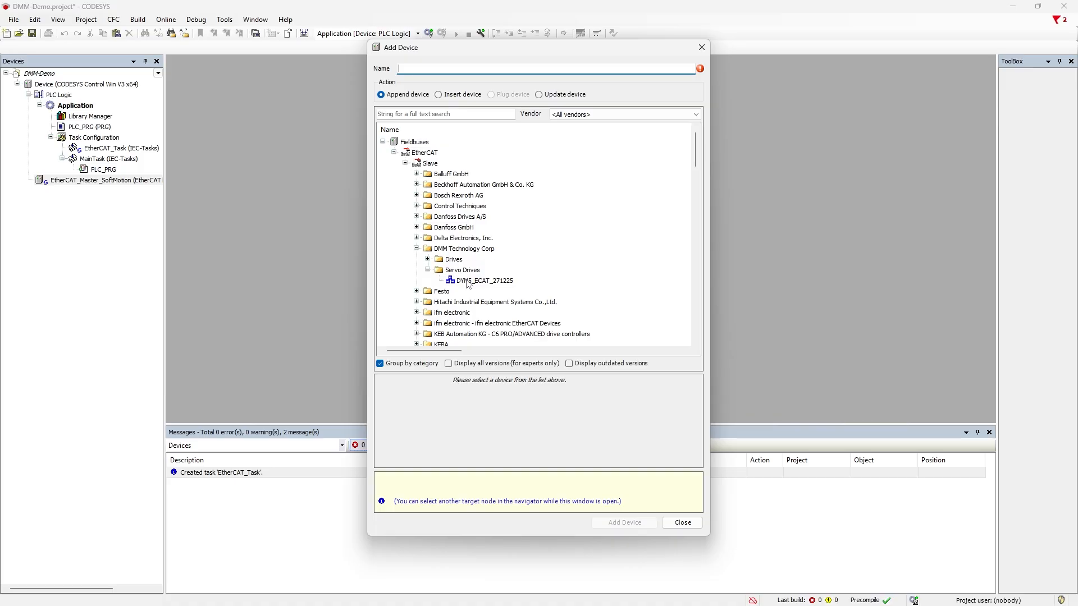
left_click(468, 282)
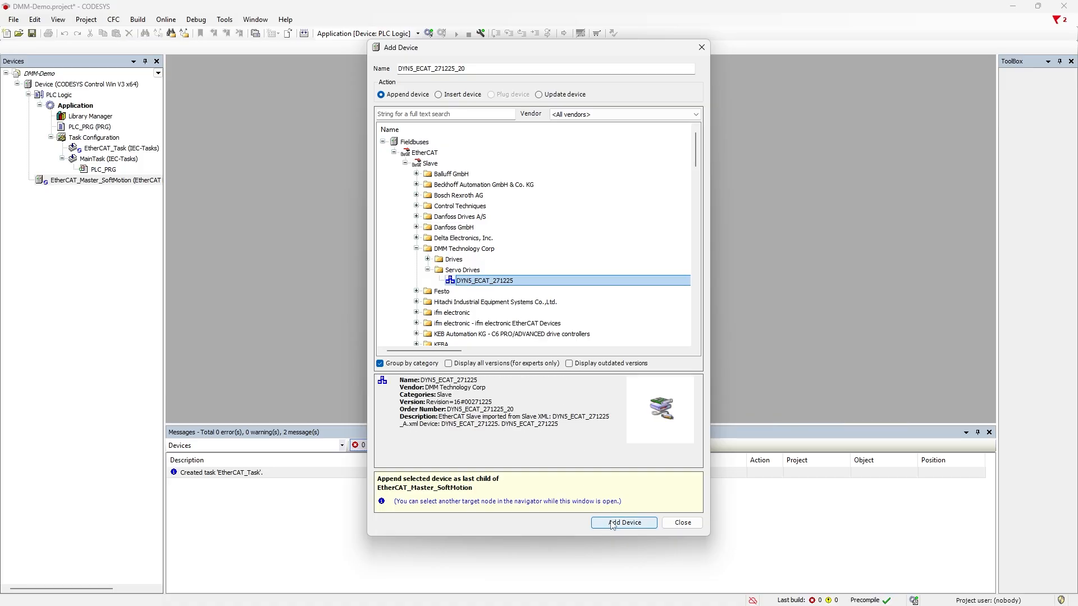
left_click(623, 522)
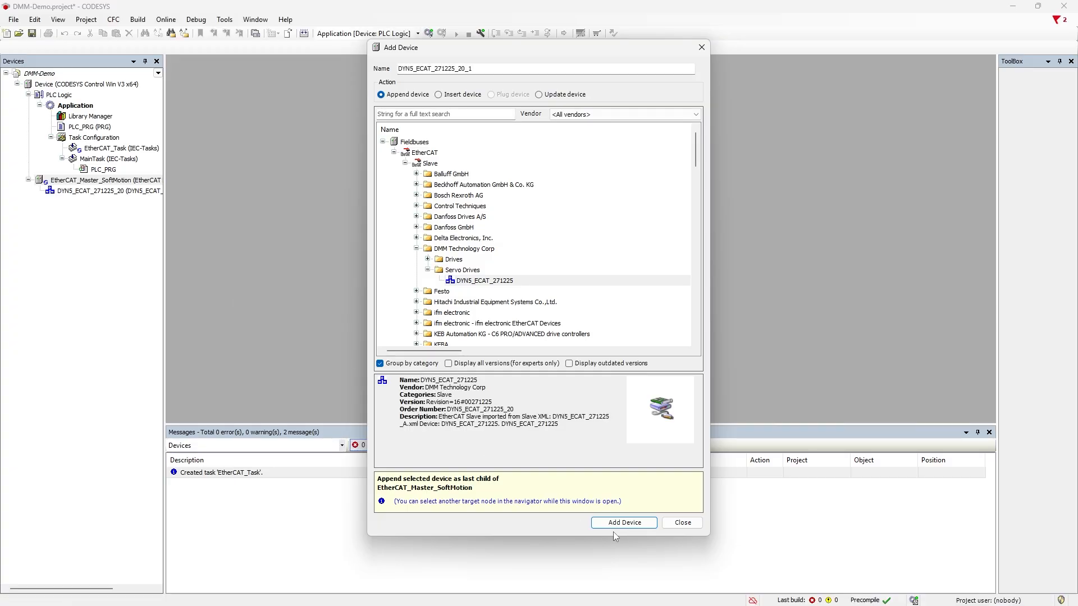
left_click(678, 524)
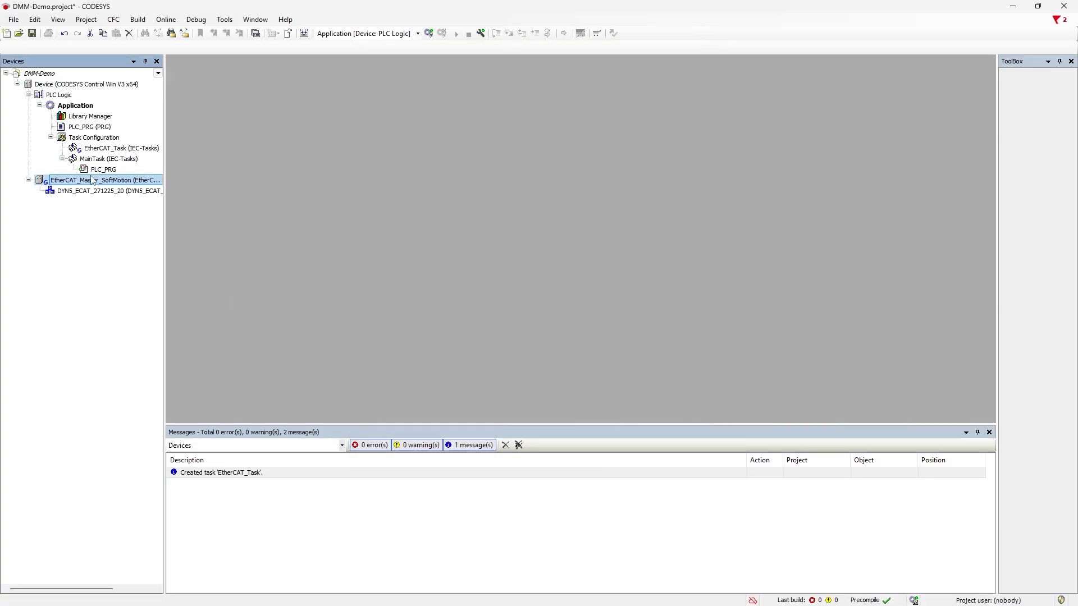
Step: Add a SoftMotion CiA402 axis to DYN5_ECAT_271225_20, accepting the unverified driver notice
left_click(91, 192)
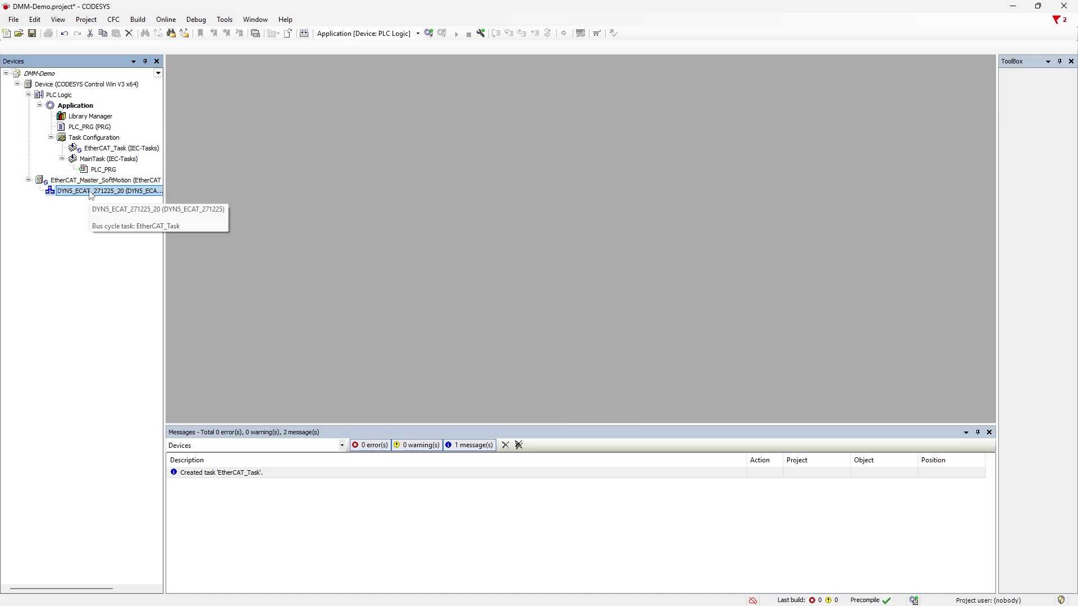
right_click(91, 192)
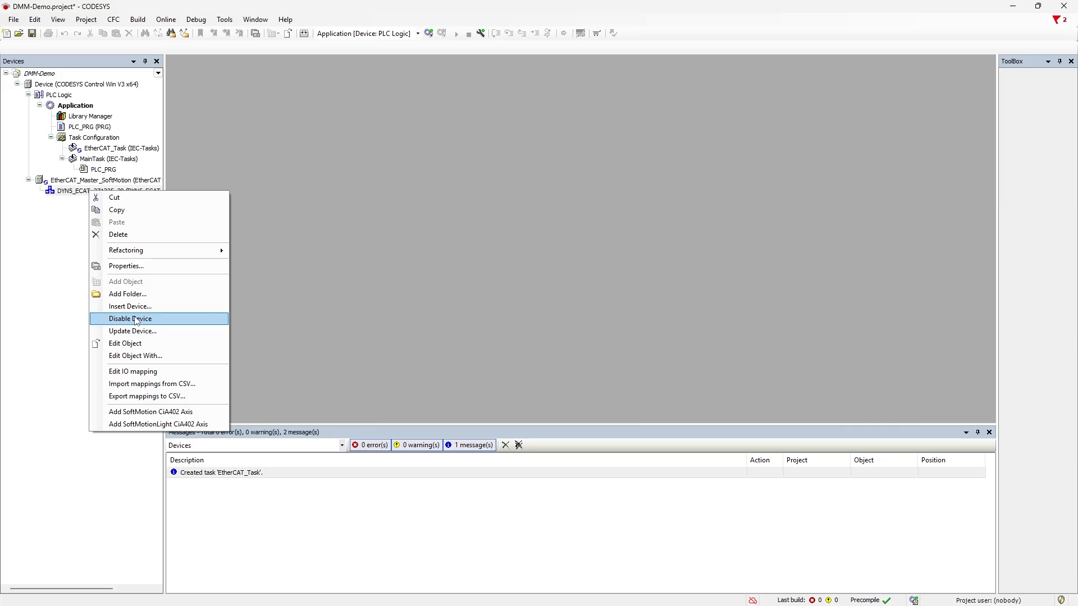
left_click(142, 415)
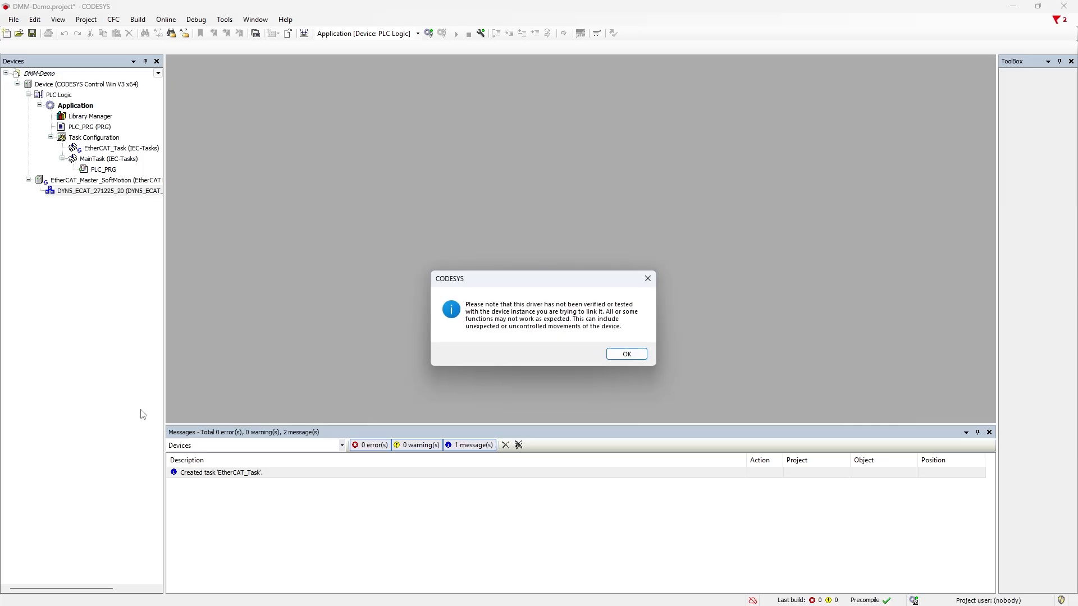
left_click(618, 354)
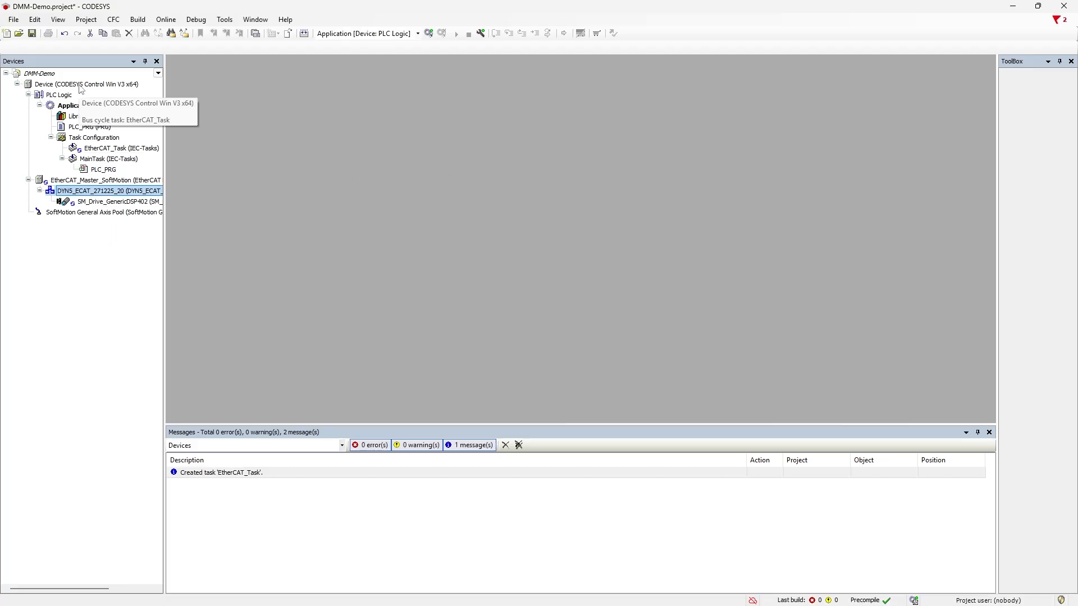
Step: Open the Device's Communication Settings and start the local soft PLC from the tray icon
double_click(80, 89)
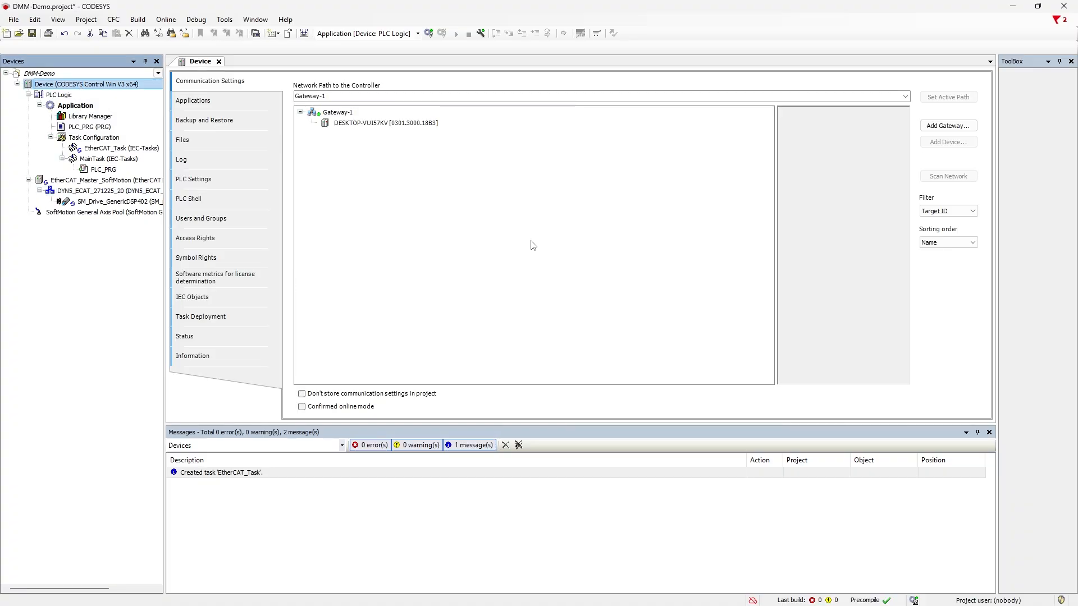
left_click(235, 84)
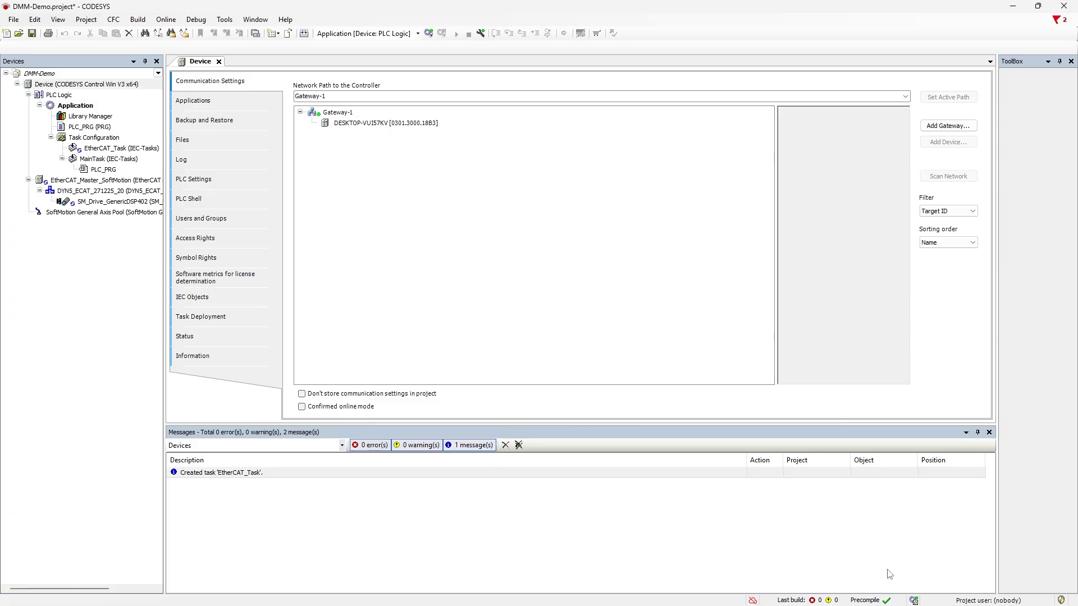
mouse_move(949, 600)
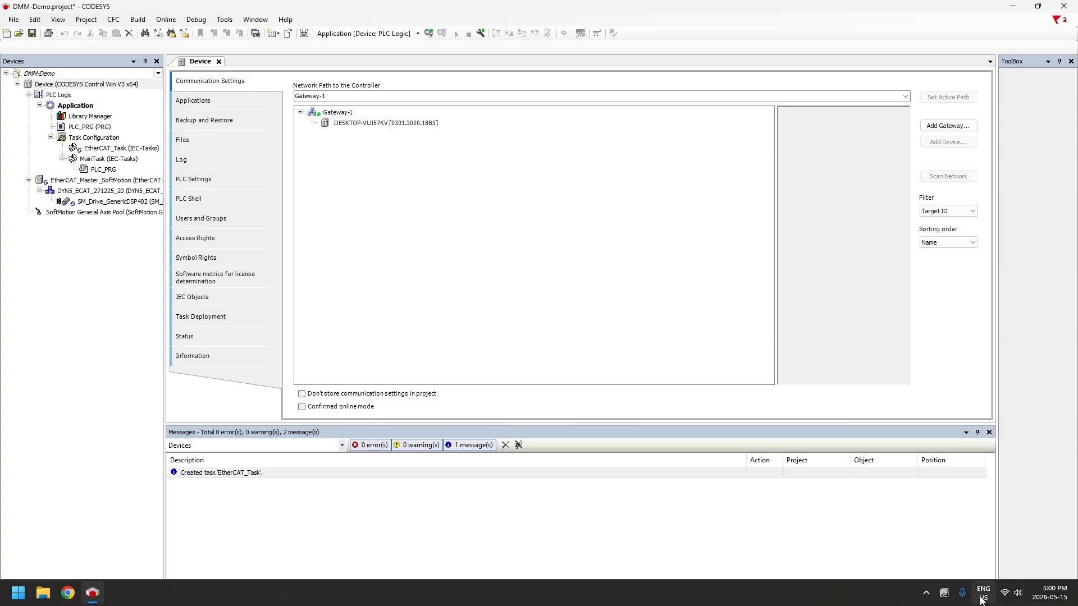
right_click(946, 594)
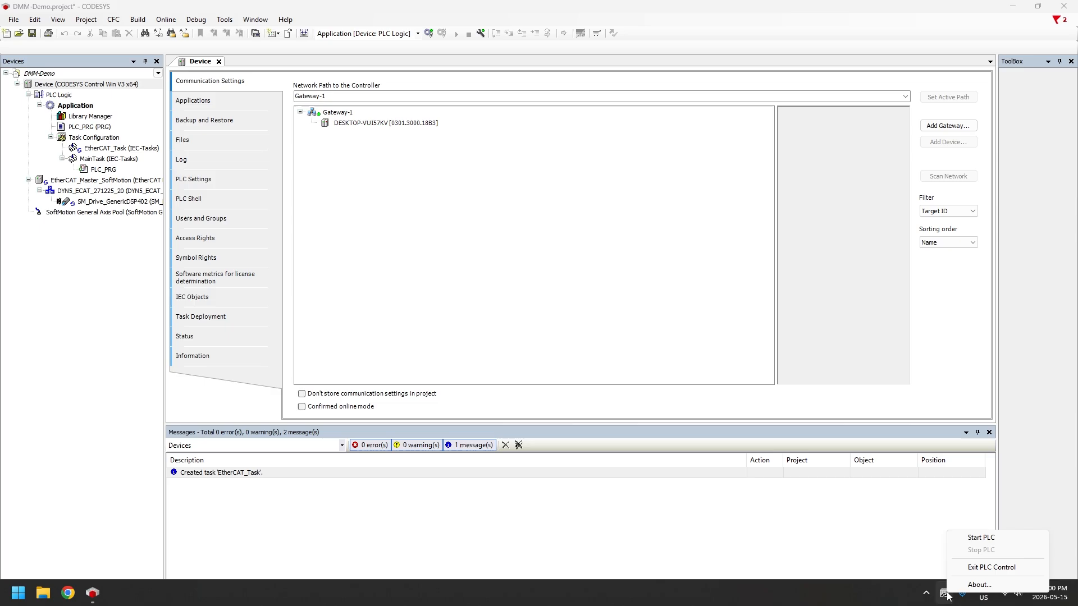
left_click(980, 539)
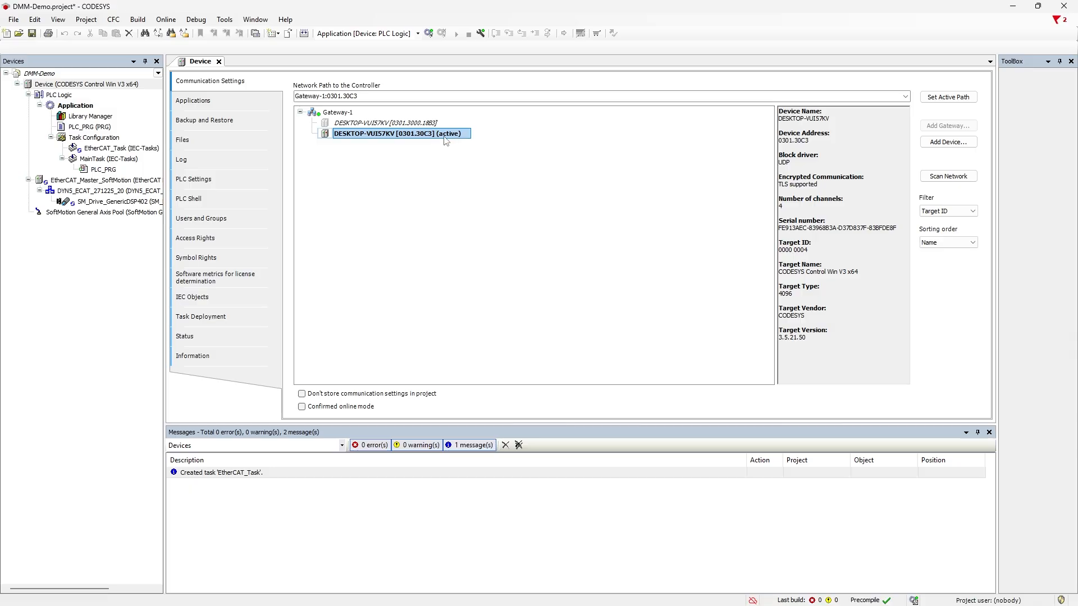
Step: Open EtherCAT_Master_SoftMotion settings, try choosing its source adapter, dismiss the mismatch error, select Device
double_click(98, 180)
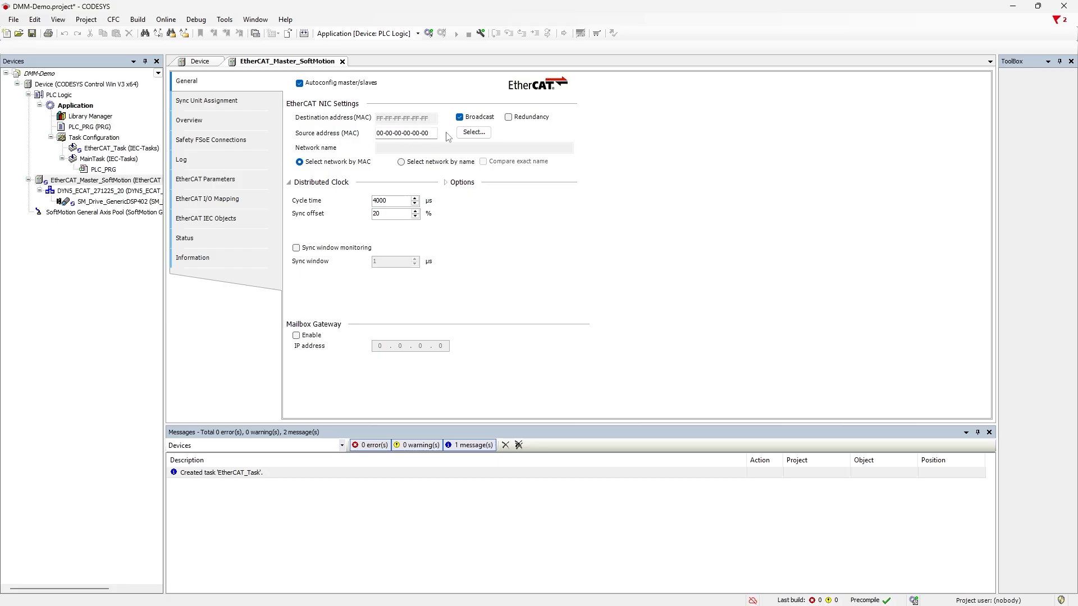
left_click(474, 132)
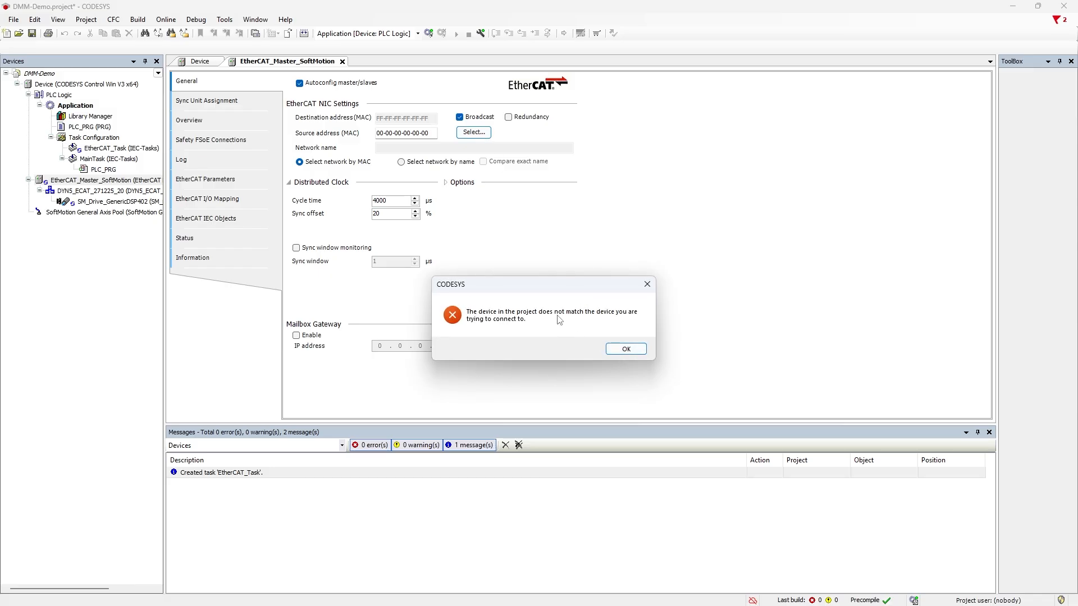
left_click(623, 351)
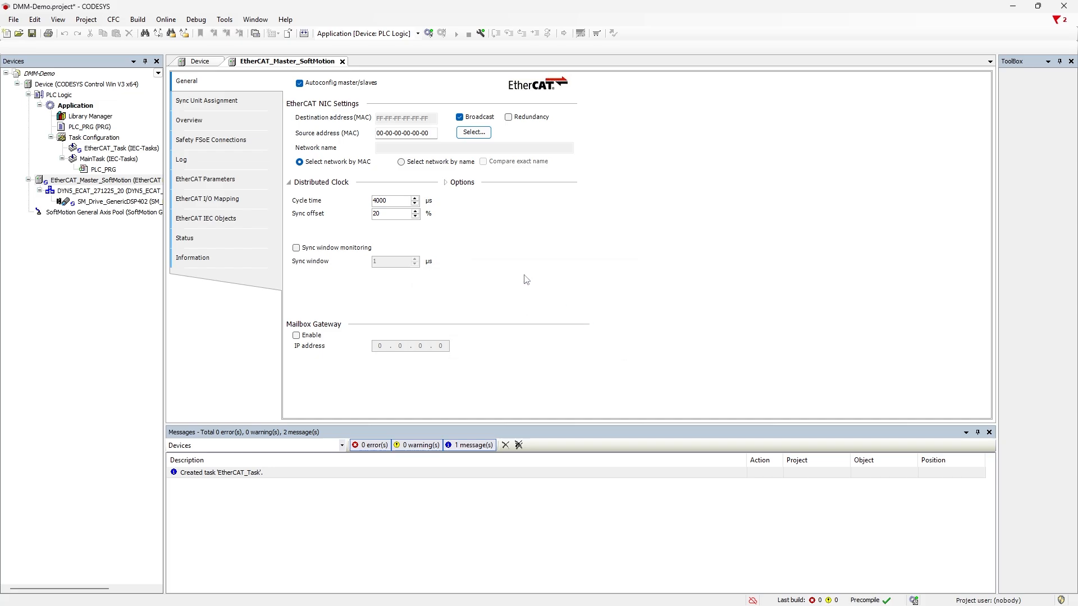
left_click(71, 85)
Step: Update the Device to CODESYS Control Win V3 x64 version 3.5.21.50, showing all versions to find it
right_click(72, 86)
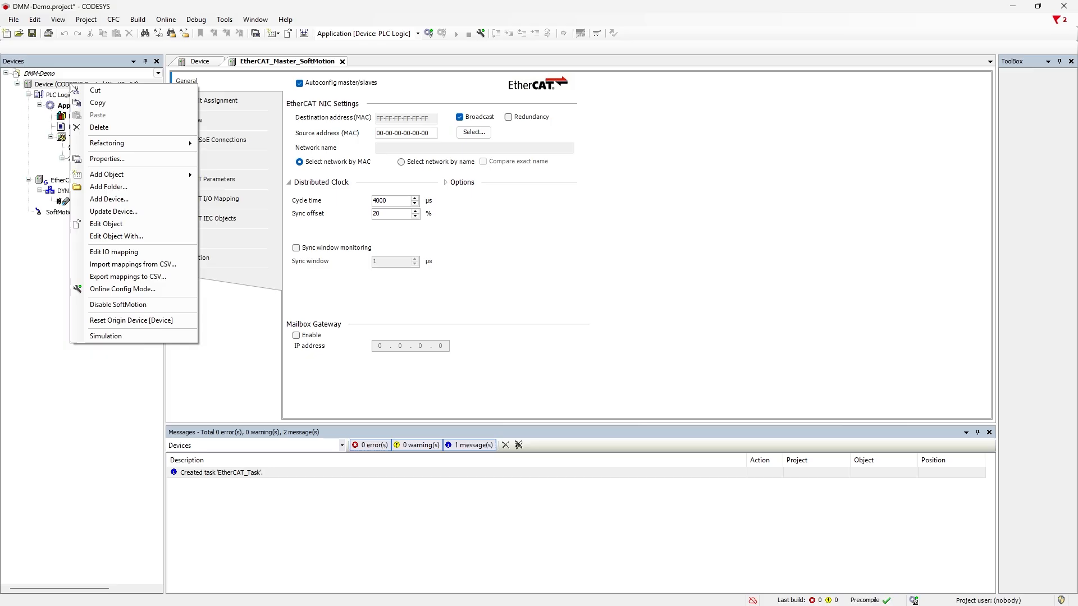
left_click(137, 213)
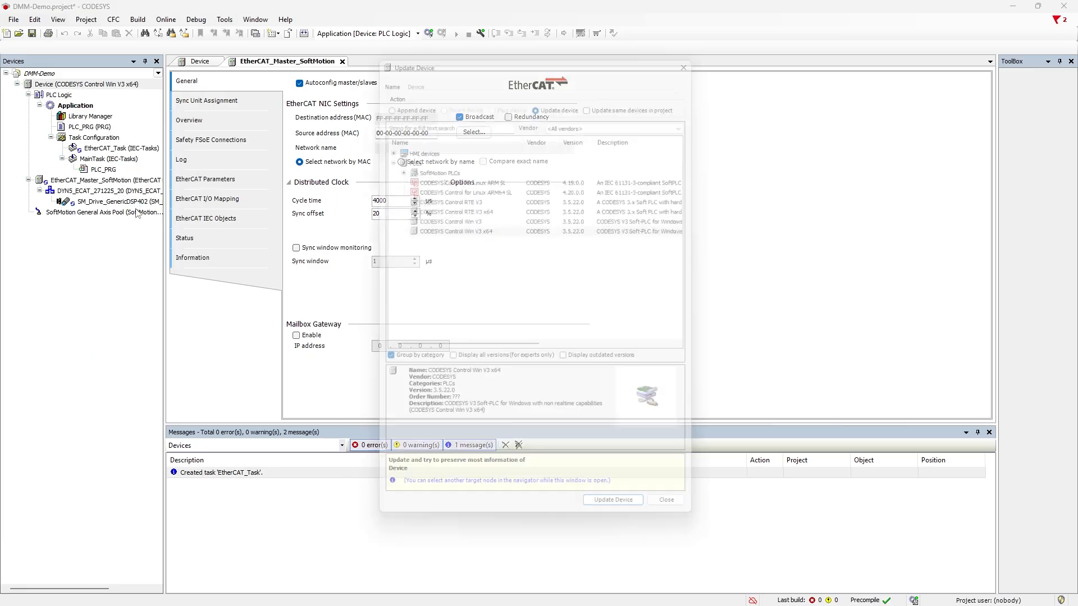
left_click(448, 363)
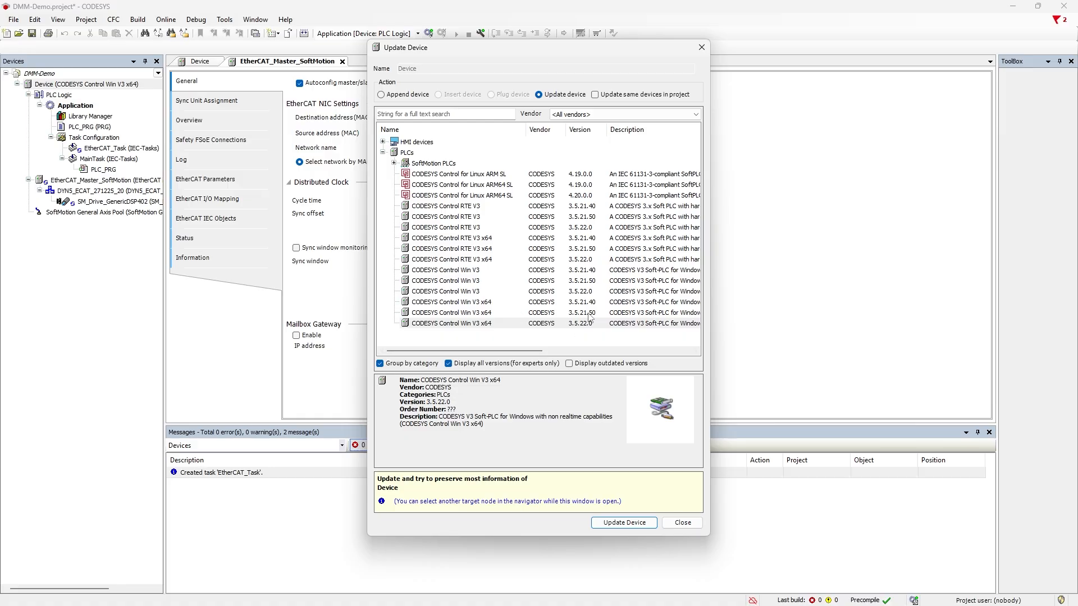
left_click(589, 314)
left_click(624, 524)
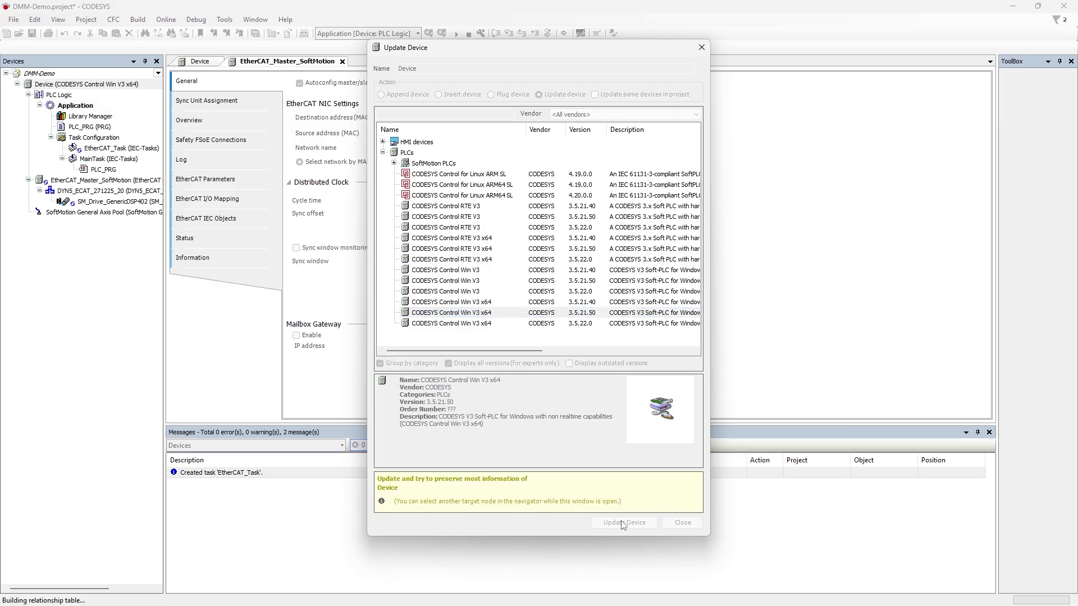
left_click(682, 523)
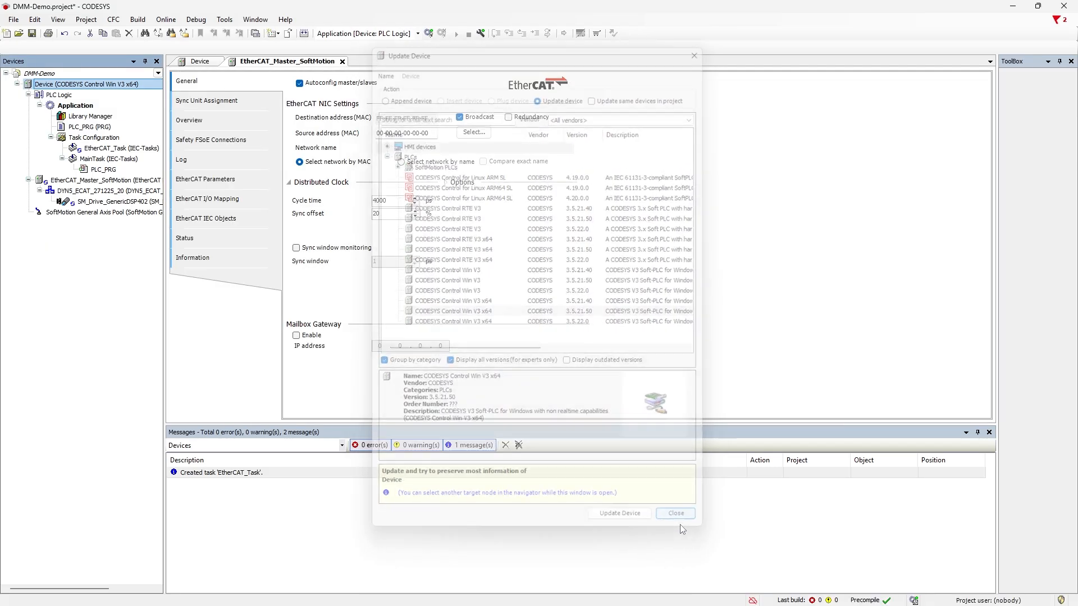
left_click(305, 134)
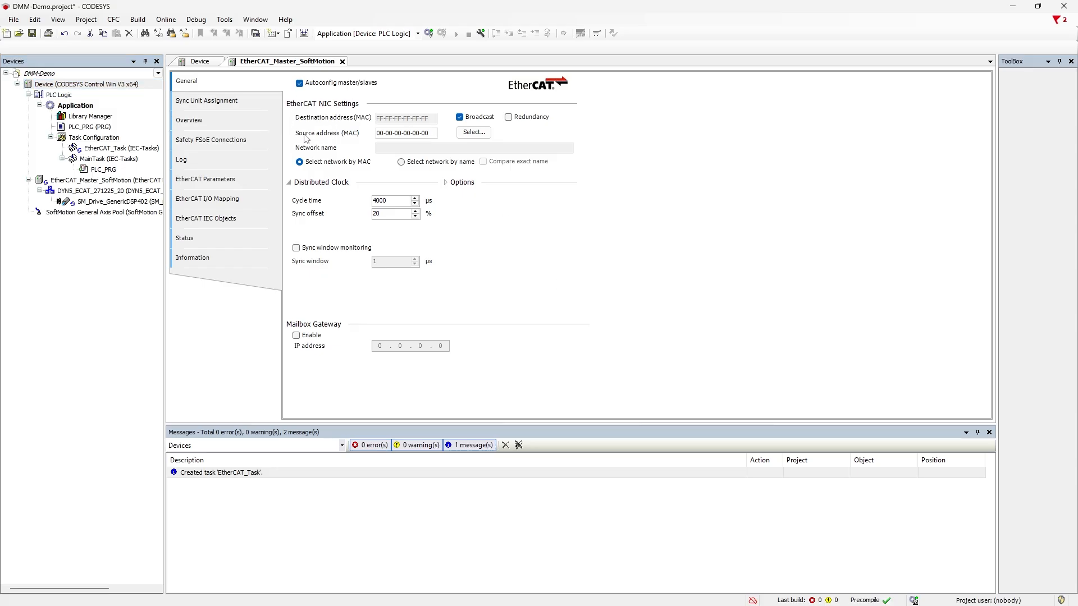
Step: Log on with the device credentials and select the Ethernet adapter 10-7C-61-74-F3-6B as EtherCAT source address
left_click(476, 134)
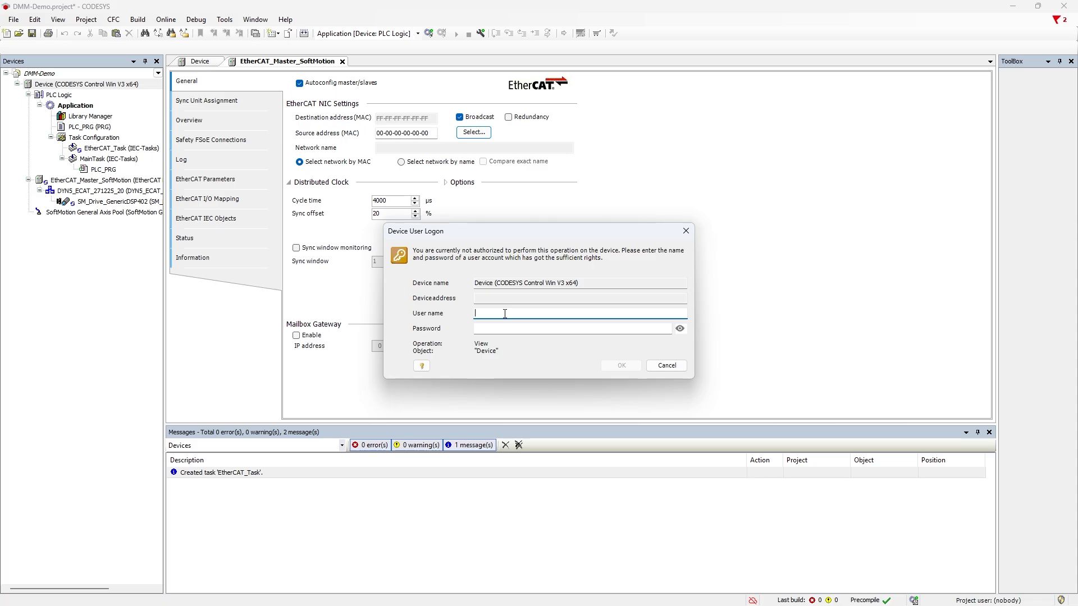
type("DMM")
key("Tab")
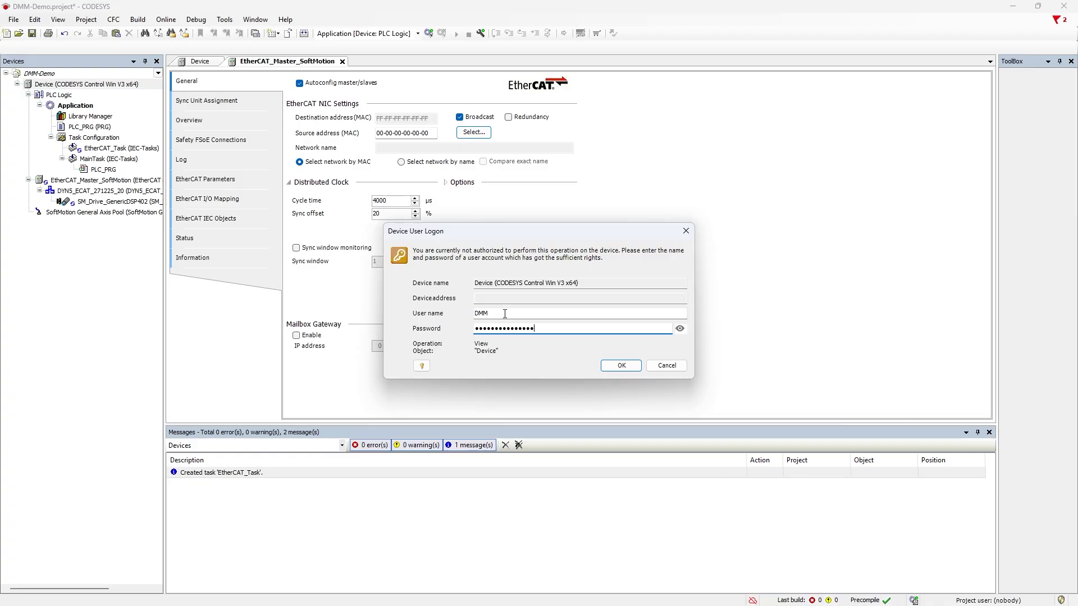
key("Return")
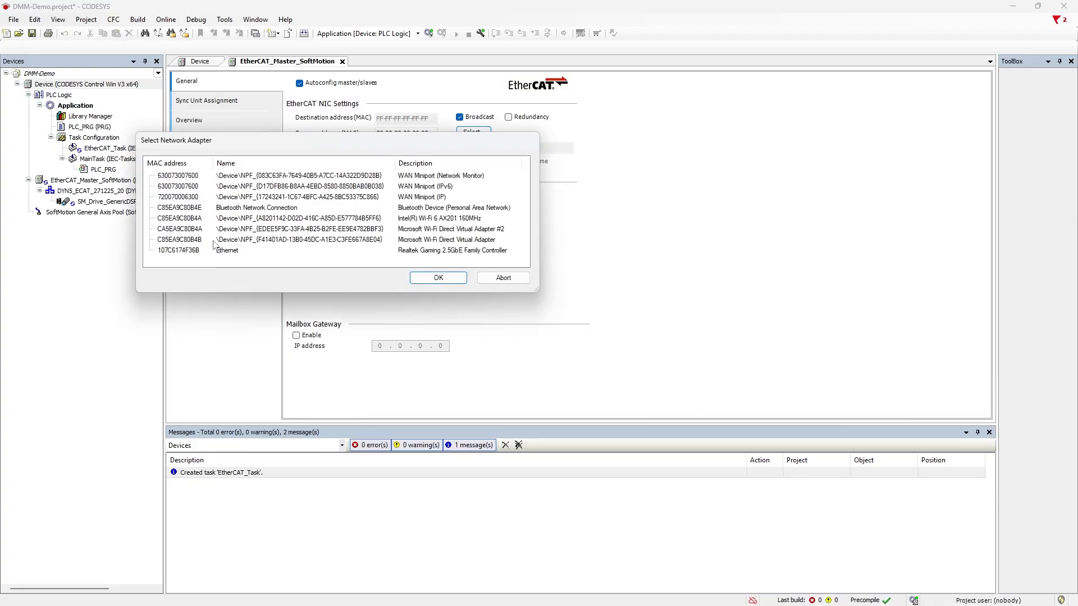
left_click(248, 254)
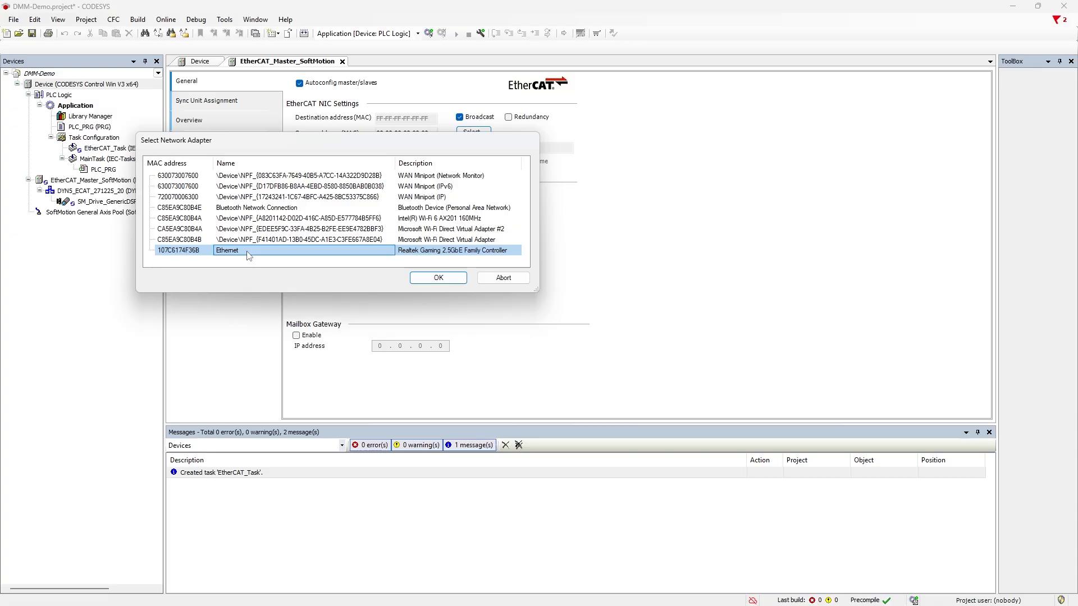
left_click(424, 278)
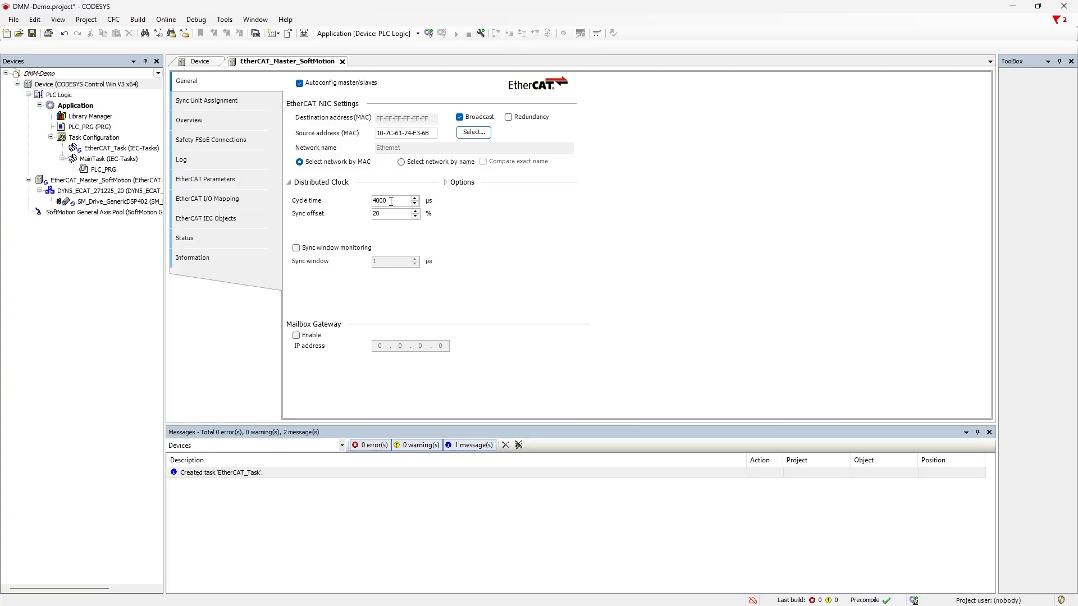
Step: Go online in config mode so the EtherCAT master brings all slaves to operational
left_click_drag(389, 202, 374, 219)
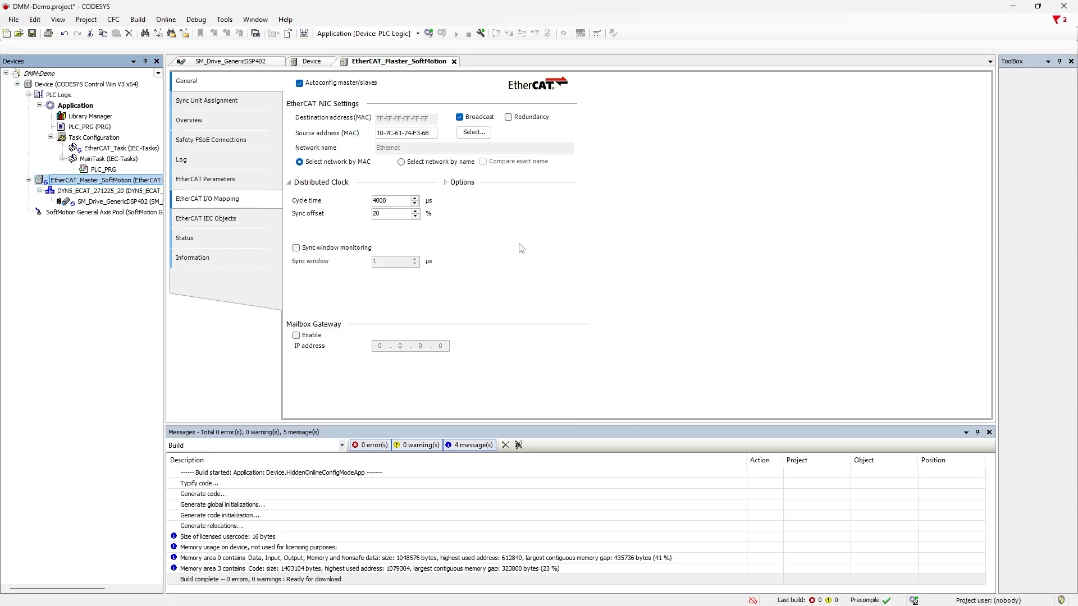
left_click(480, 33)
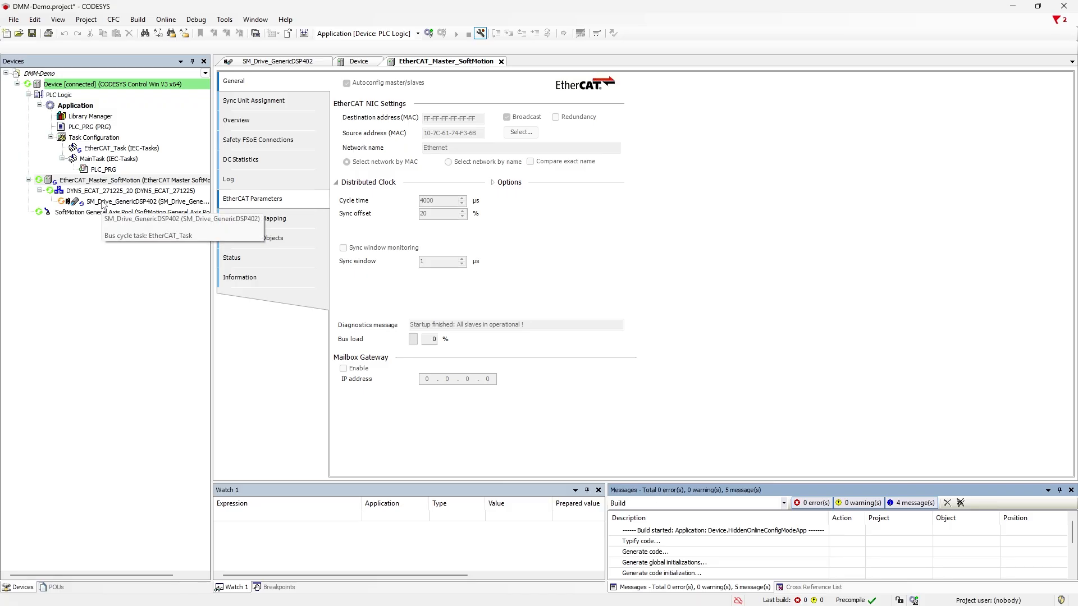
Step: Power on SM_Drive_GenericDSP402 in Commissioning, inch it forward three times and back twice to 4.04
double_click(103, 202)
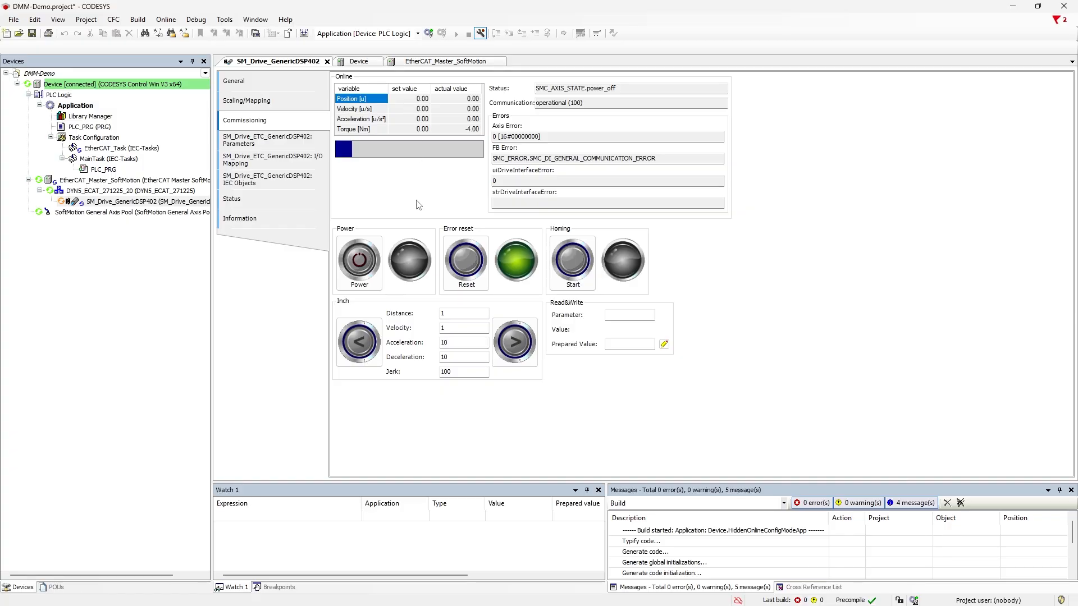
left_click(360, 260)
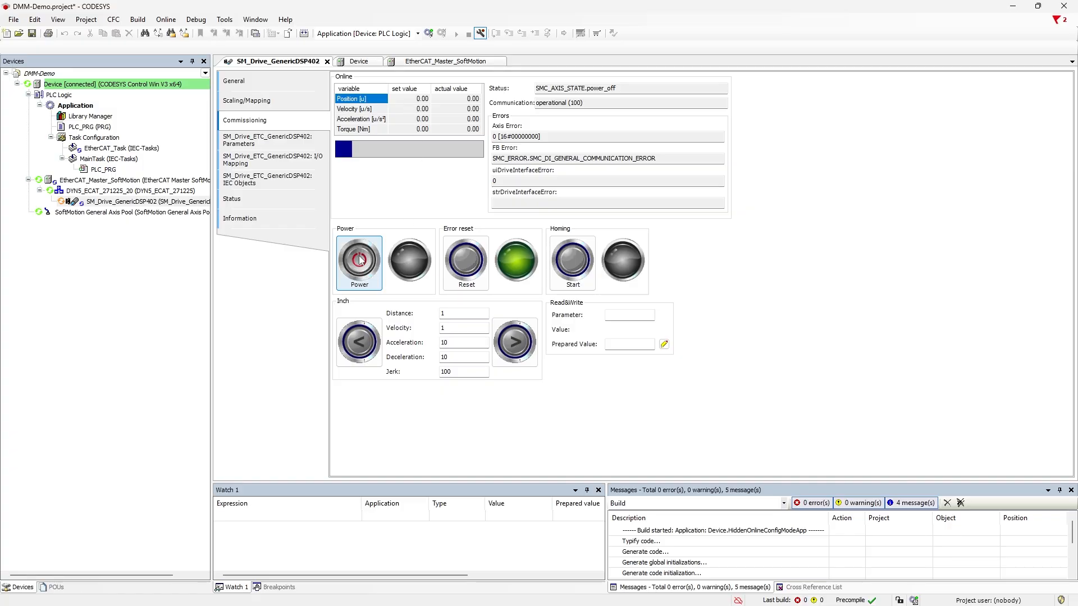
left_click(520, 347)
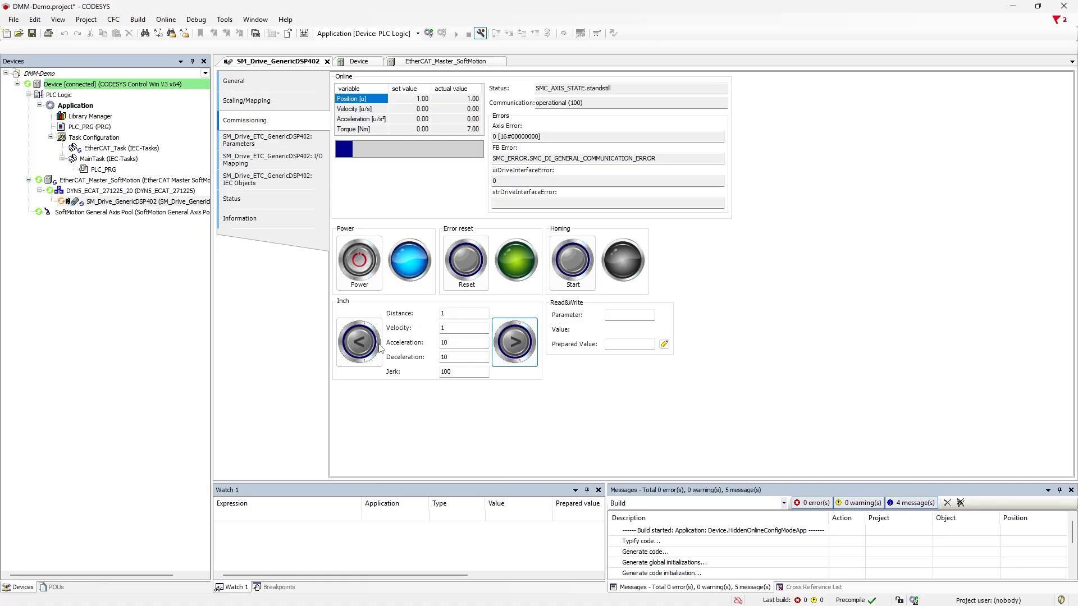
left_click(525, 347)
left_click(527, 345)
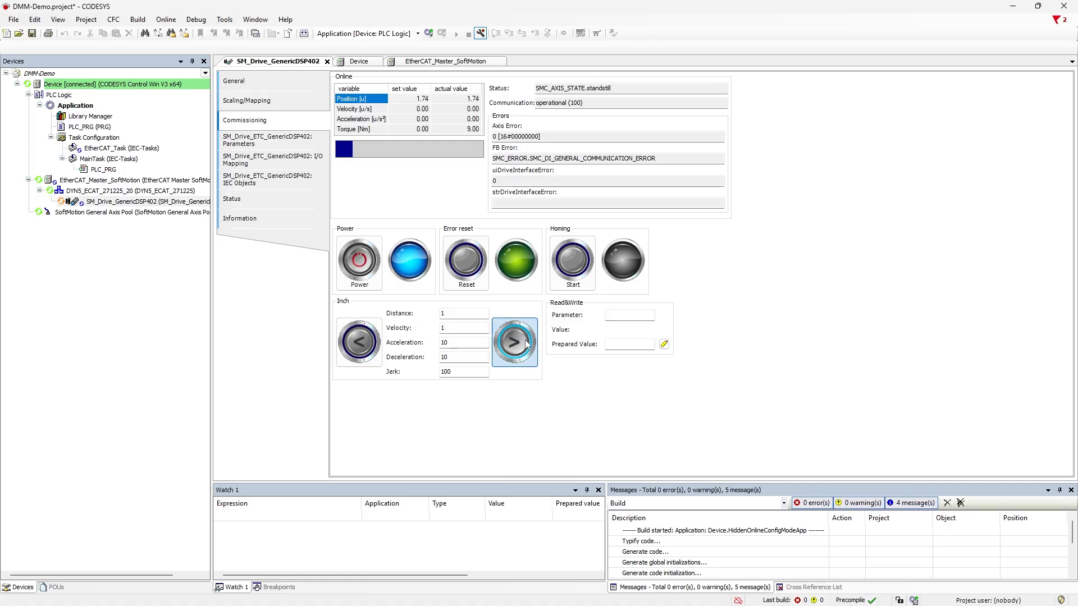
left_click(361, 345)
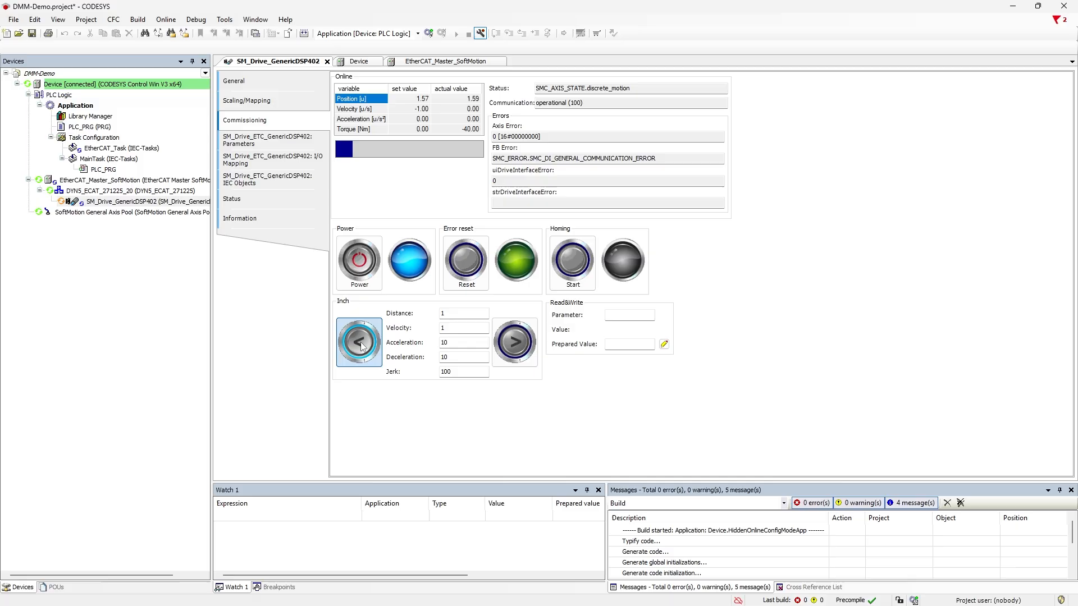
left_click(361, 345)
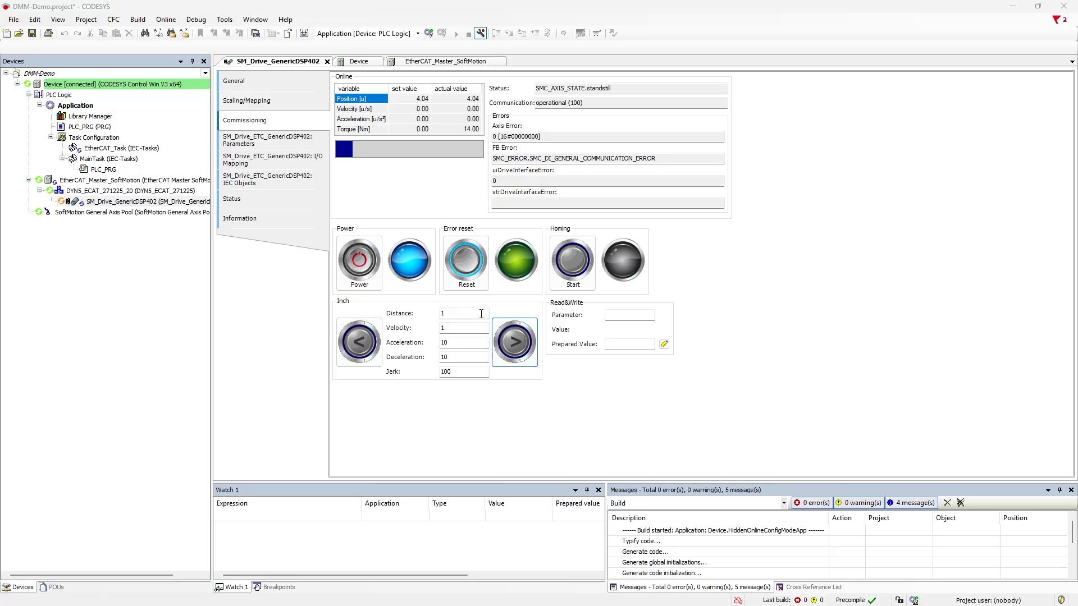
Step: Set the commissioning inch distance to 10 and inch velocity to 5
double_click(482, 314)
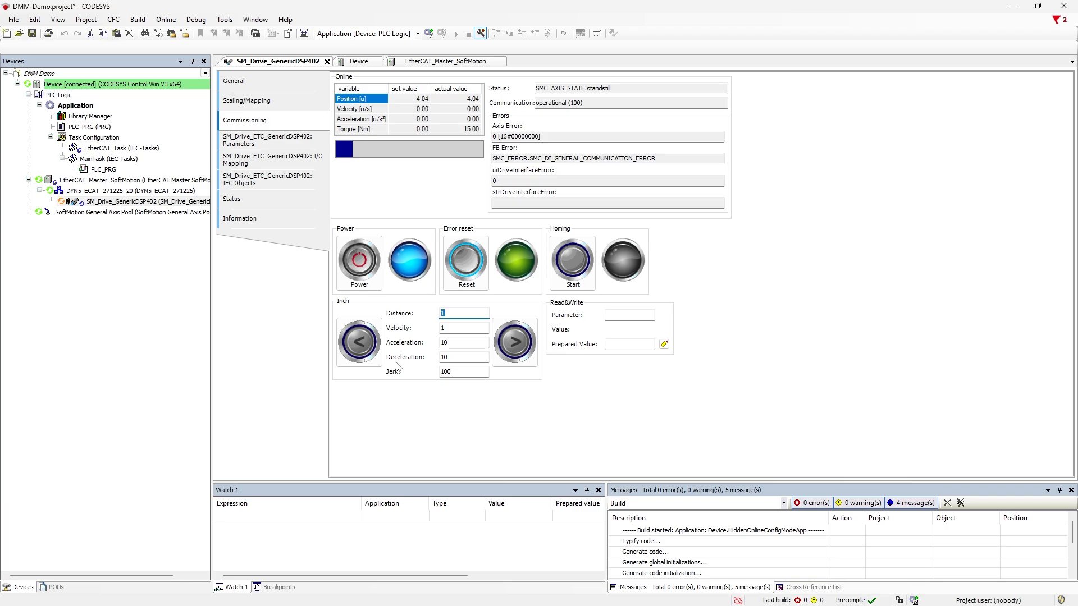
left_click(455, 331)
double_click(455, 330)
type("5")
double_click(442, 314)
type("0")
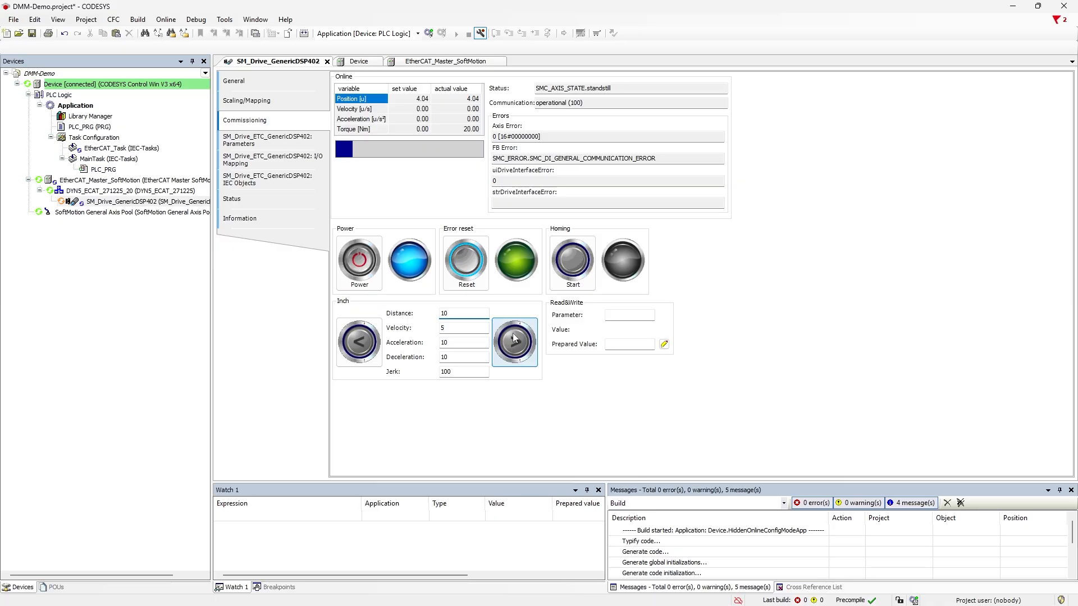
Step: Inch the axis forward and back twice, reaching 17.25 and returning toward 15.12
left_click(515, 337)
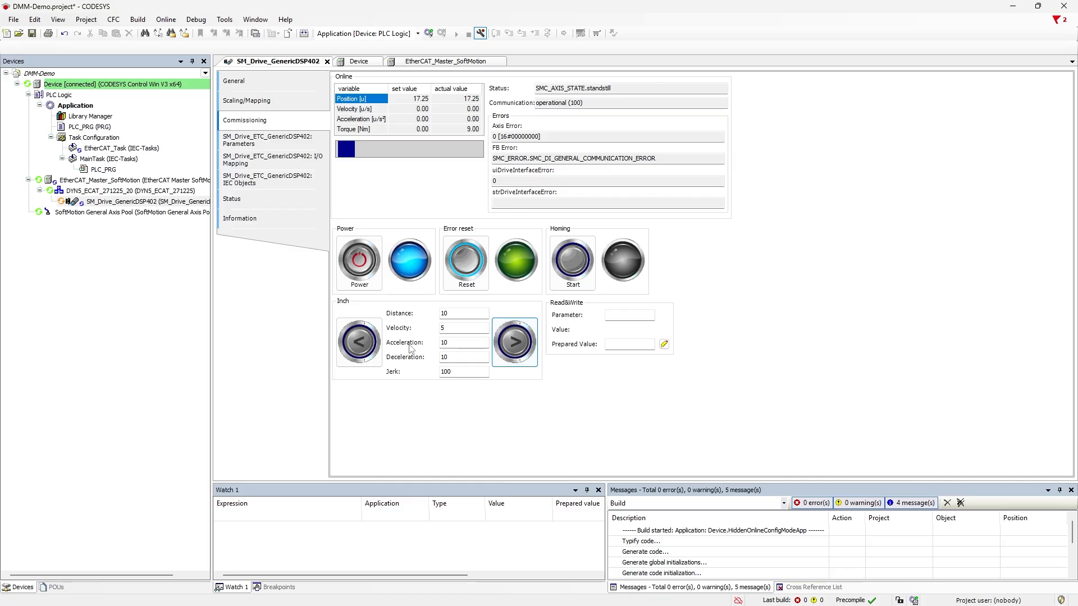
left_click(360, 345)
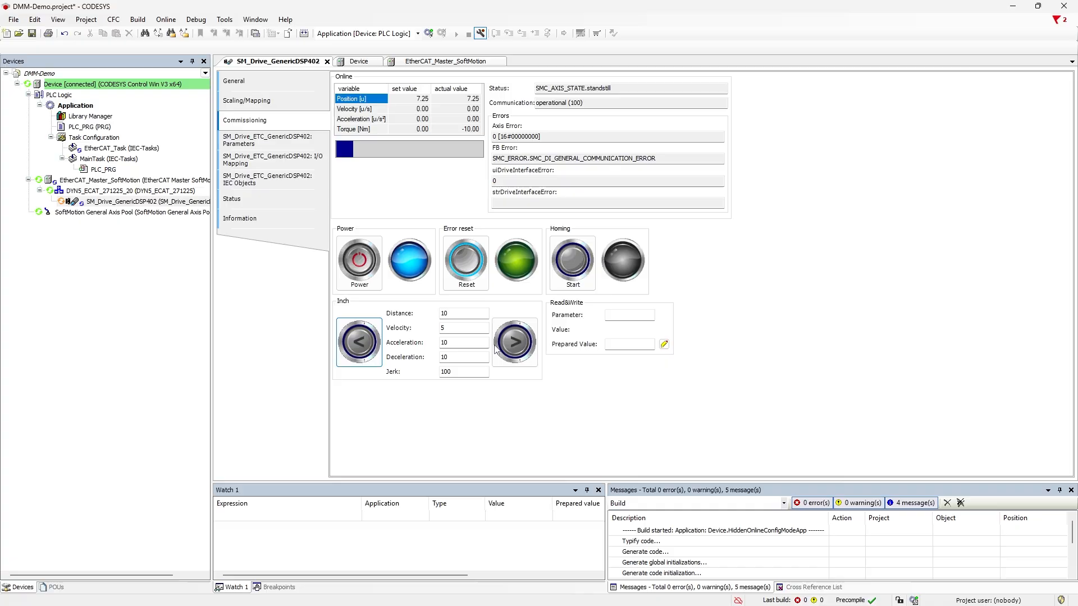
left_click(522, 352)
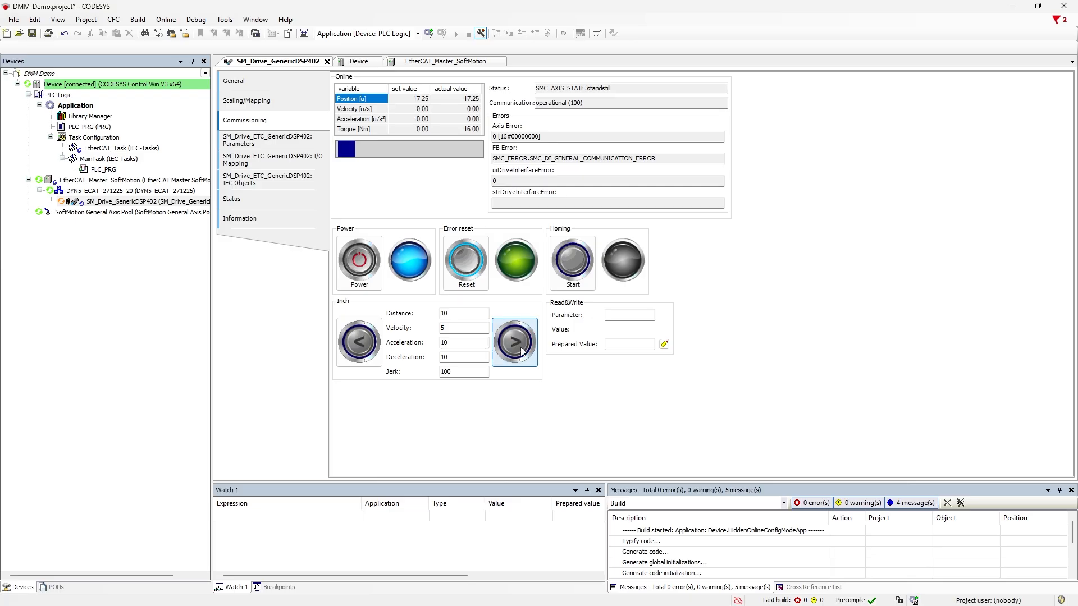
left_click(375, 348)
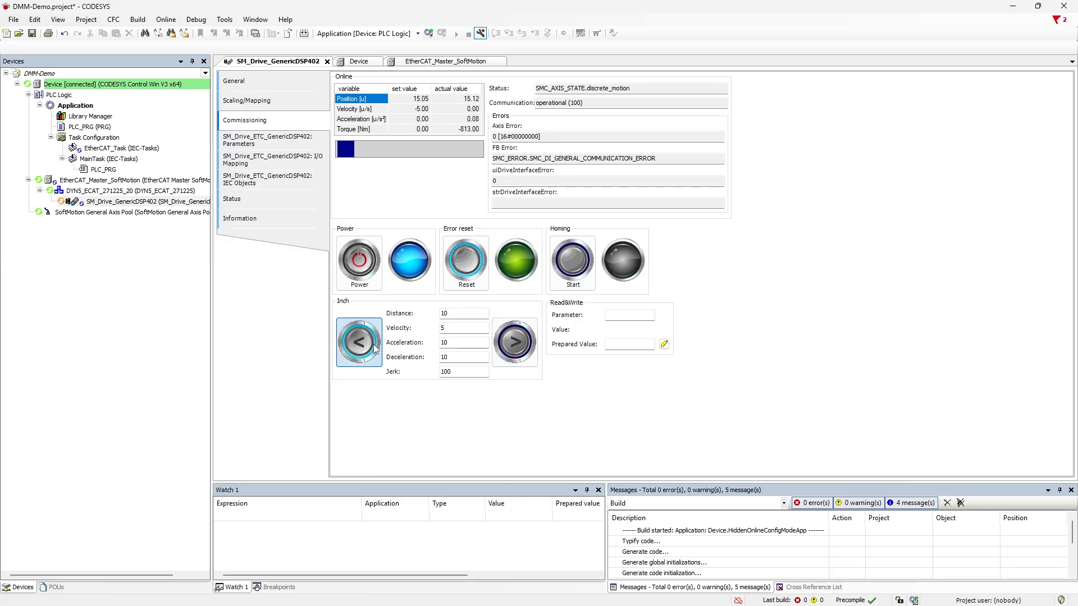